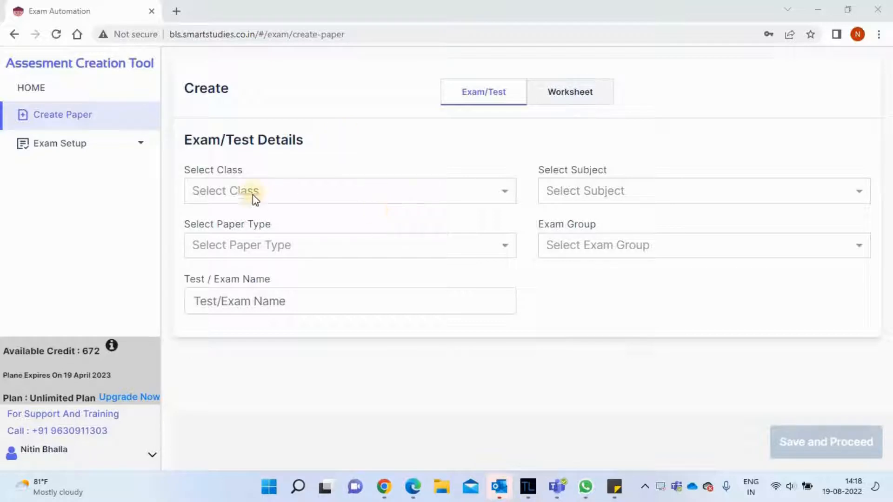
- Set the exam's class to 10th and its subject to Mathematics
{"action": "left_click", "coordinate": [292, 192]}
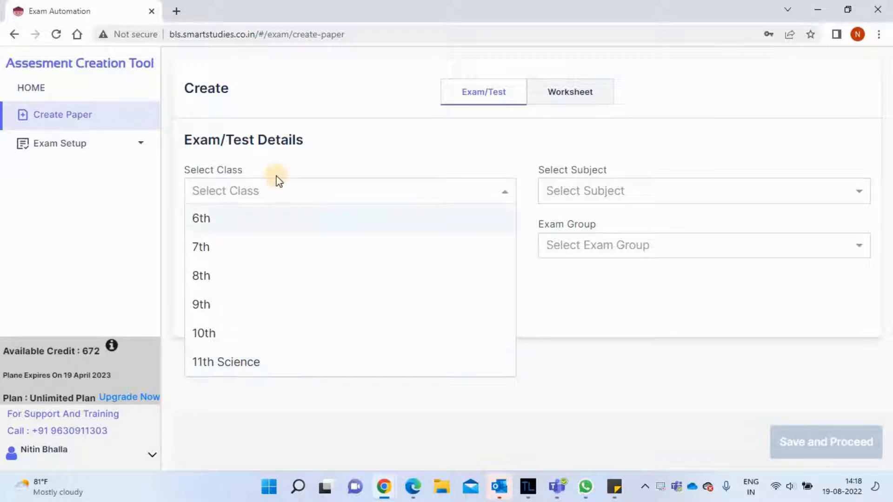
{"action": "left_click", "coordinate": [246, 335]}
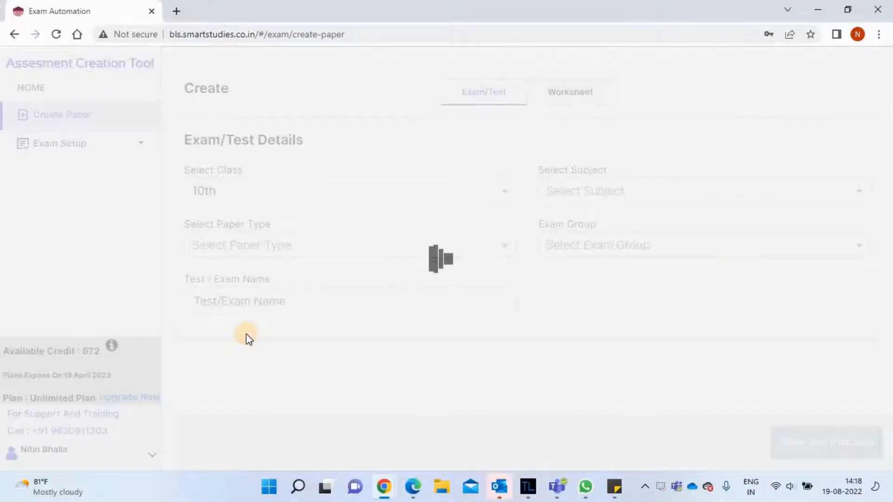
{"action": "left_click", "coordinate": [623, 187]}
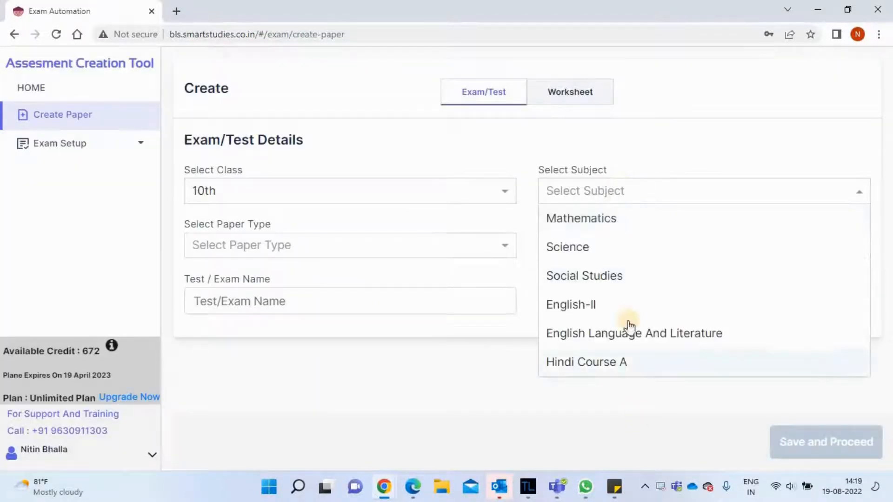
{"action": "left_click", "coordinate": [624, 223]}
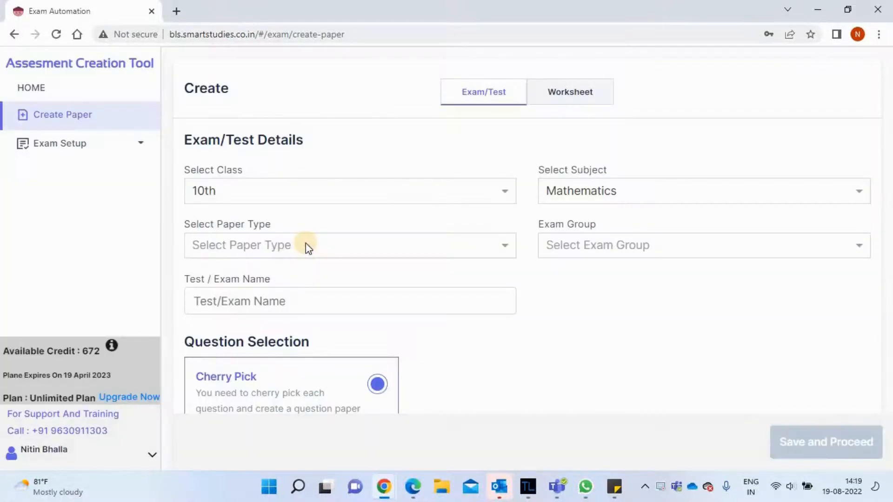
- Choose Test as the paper type and look at the exam groups offered for it
{"action": "left_click", "coordinate": [306, 245]}
{"action": "left_click", "coordinate": [277, 275]}
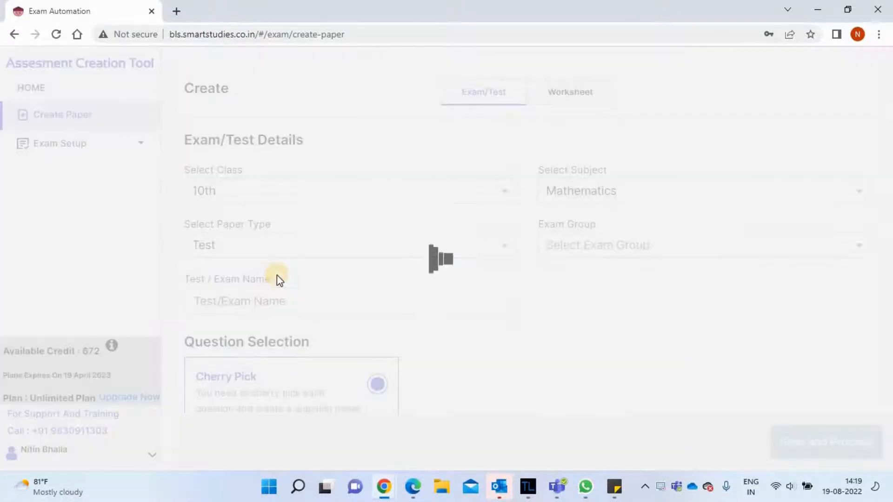
{"action": "left_click", "coordinate": [615, 245]}
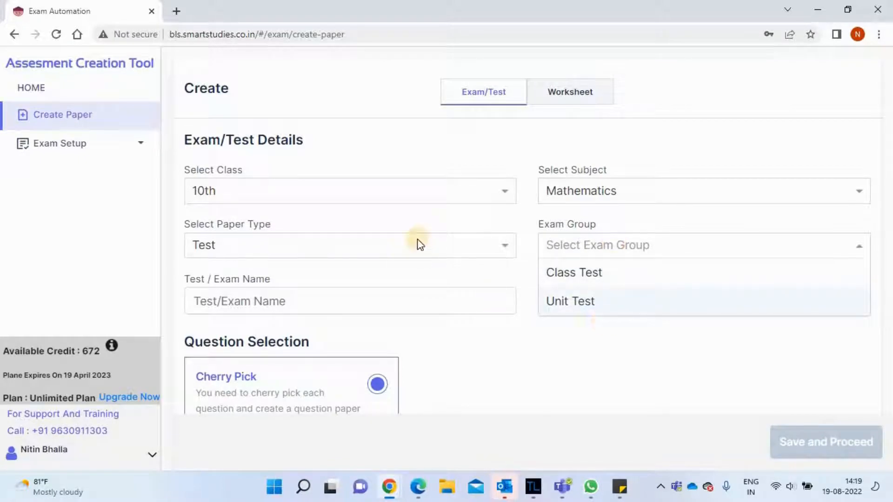
- Set the paper type to Exam and the exam group to Quarterly Exam
{"action": "left_click", "coordinate": [323, 251]}
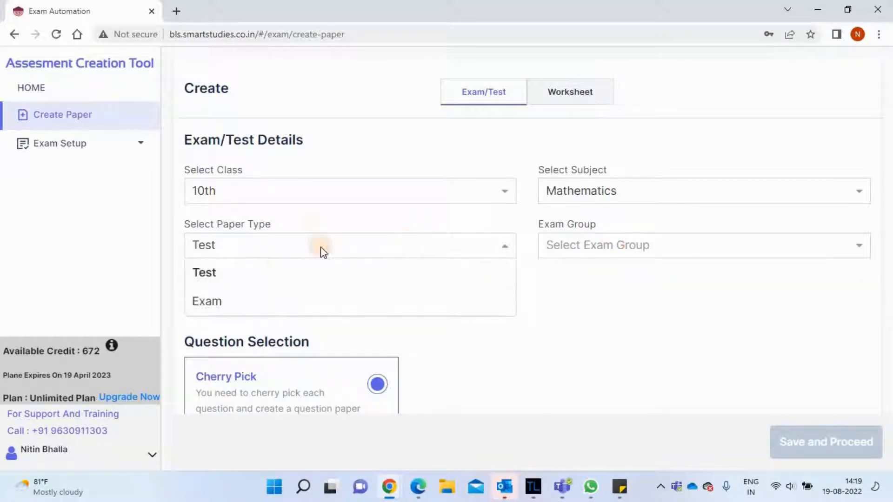
{"action": "left_click", "coordinate": [233, 316]}
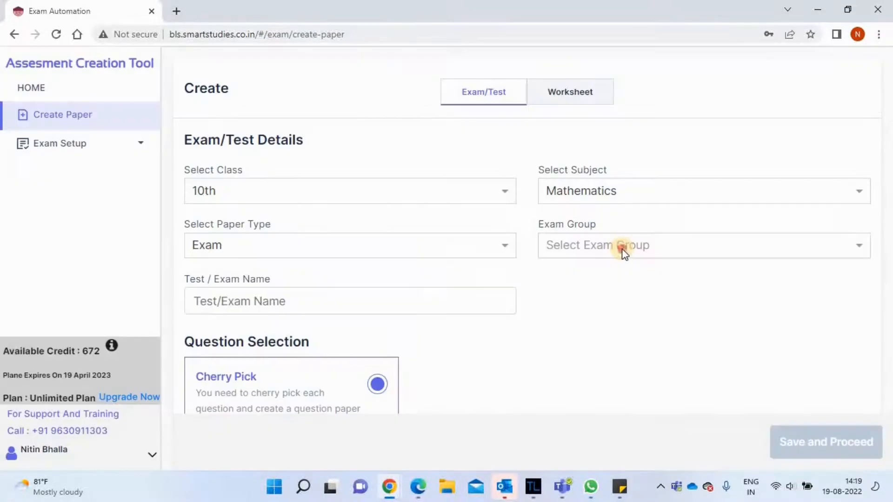
{"action": "left_click", "coordinate": [622, 249]}
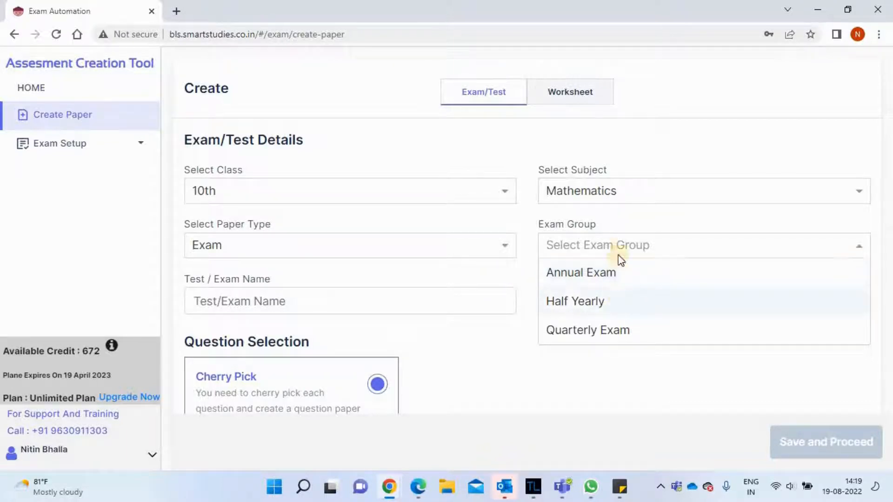
{"action": "left_click", "coordinate": [614, 329]}
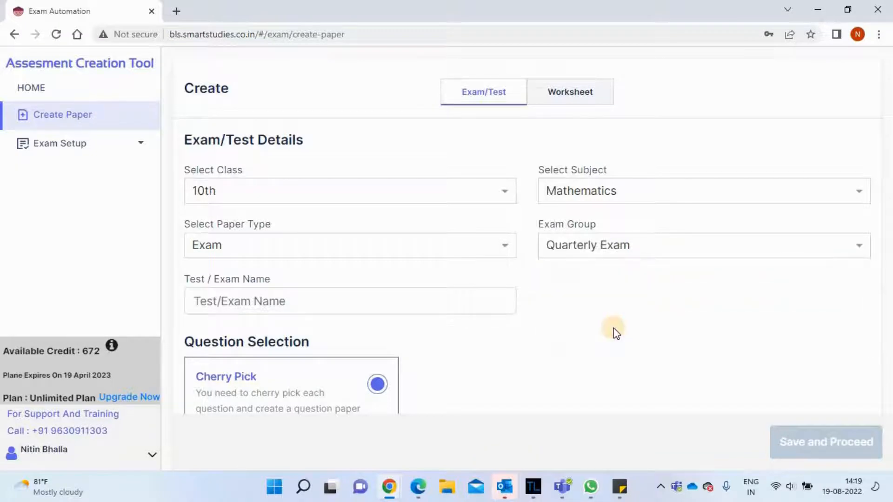
- Name the exam "Math 1st Semester Exam- 2022" and save the exam details to proceed to chapter selection
{"action": "left_click", "coordinate": [271, 302]}
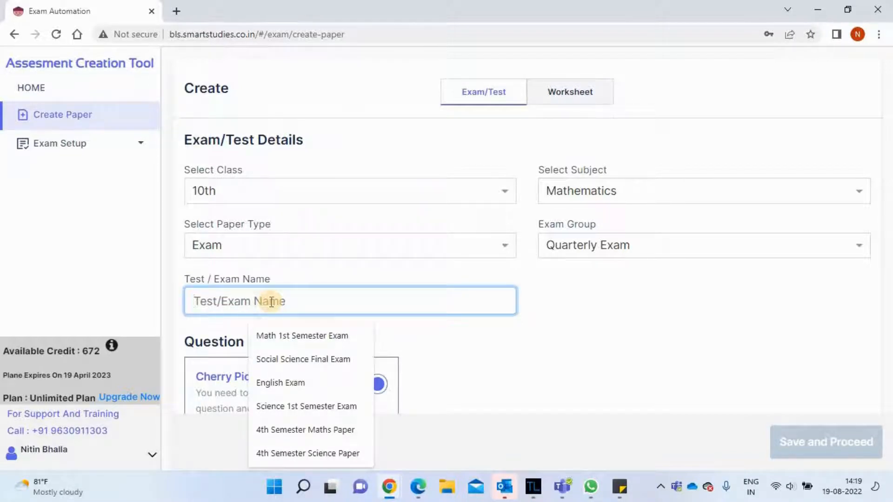
{"action": "left_click", "coordinate": [295, 336]}
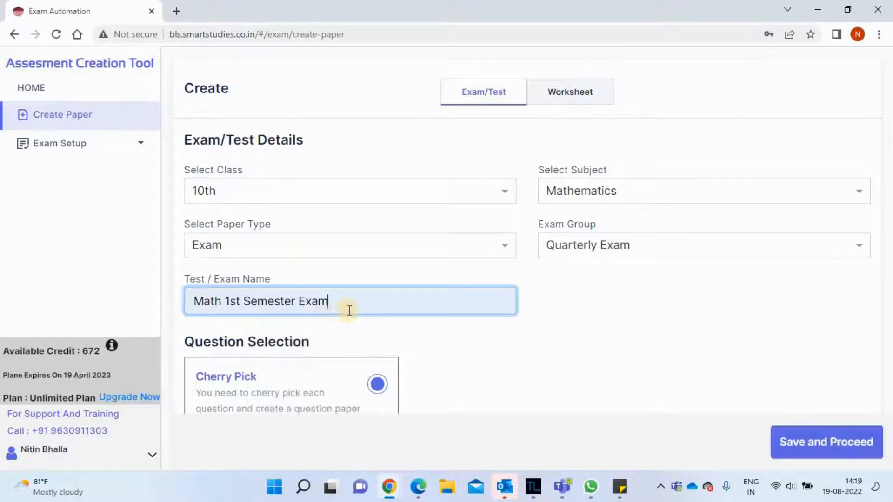
{"action": "type", "text": "- "}
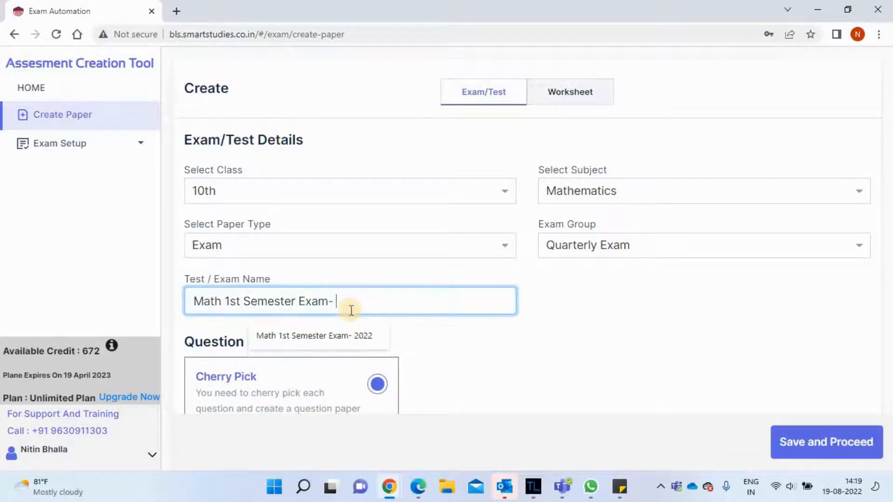
{"action": "type", "text": "2022"}
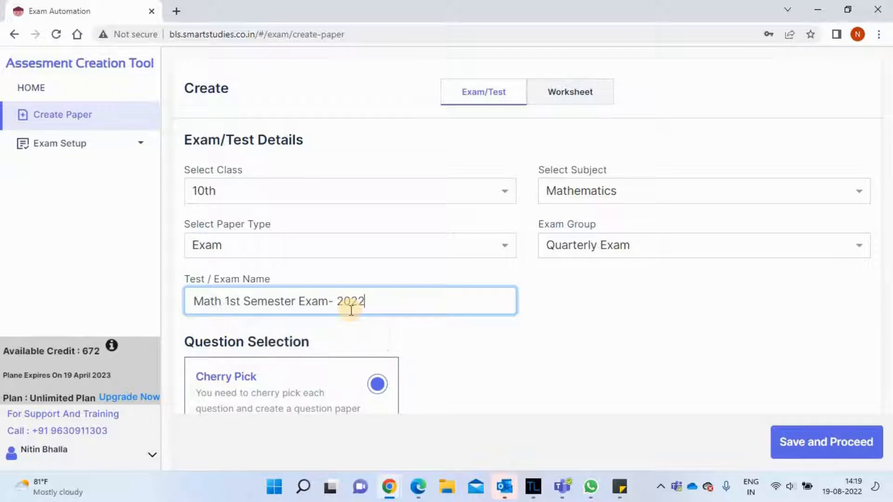
{"action": "left_click", "coordinate": [515, 350]}
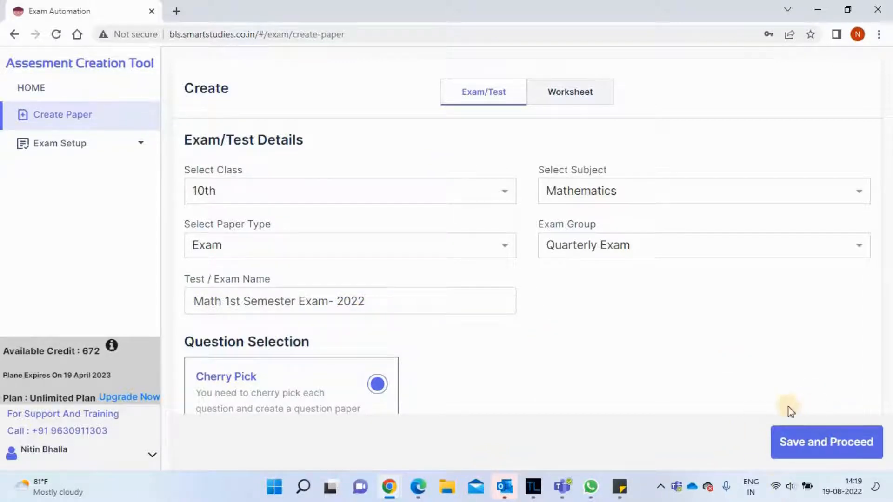
{"action": "left_click", "coordinate": [825, 446]}
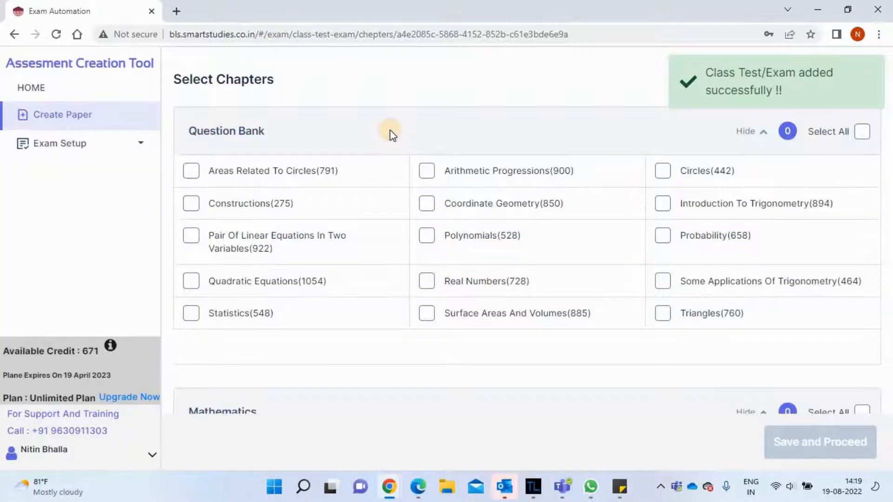
- Look through the books' chapter lists and select Introduction To Trigonometry, Probability and Real Numbers from the Question Bank
{"action": "scroll", "coordinate": [391, 135], "scroll_direction": "down", "scroll_amount": 7}
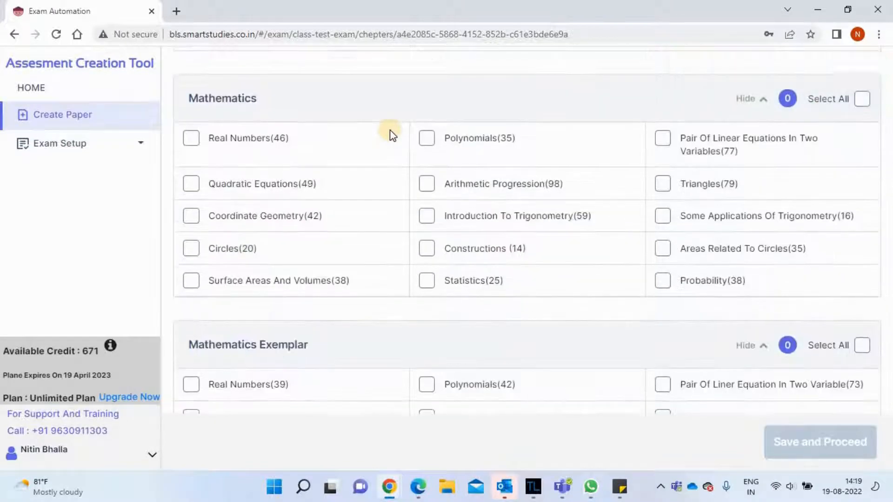
{"action": "scroll", "coordinate": [392, 135], "scroll_direction": "down", "scroll_amount": 8}
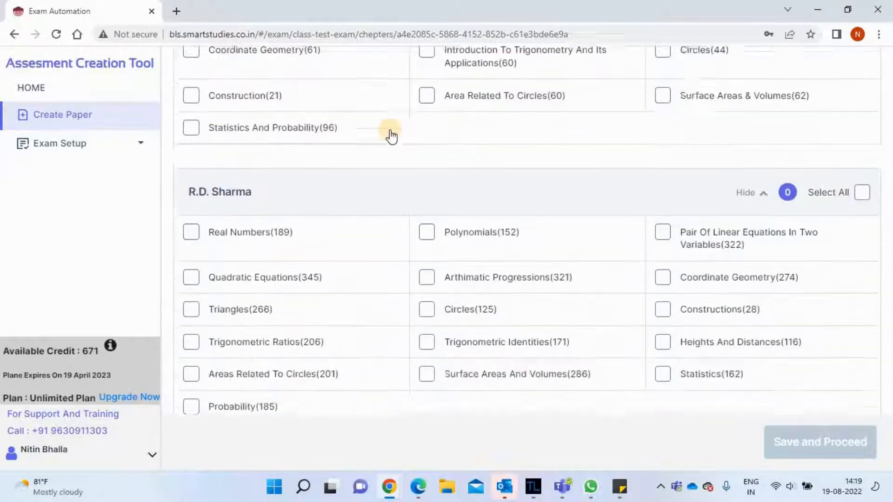
{"action": "scroll", "coordinate": [391, 135], "scroll_direction": "down", "scroll_amount": 7}
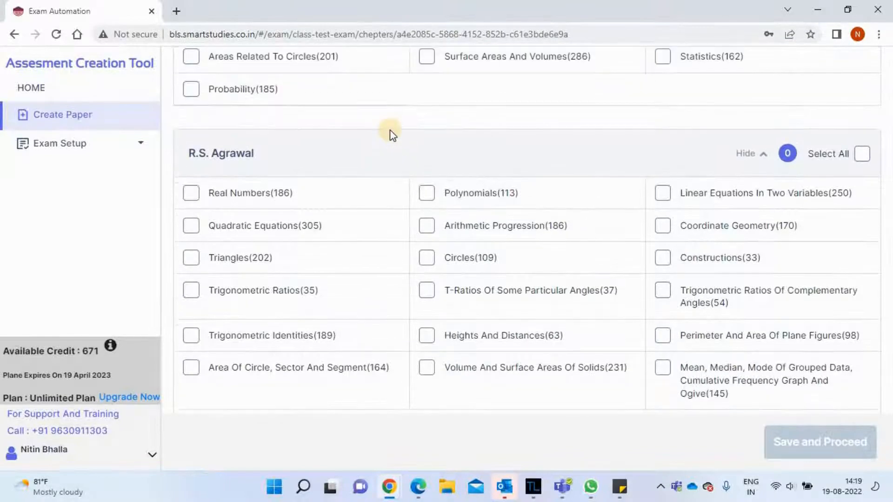
{"action": "scroll", "coordinate": [391, 135], "scroll_direction": "up", "scroll_amount": 20}
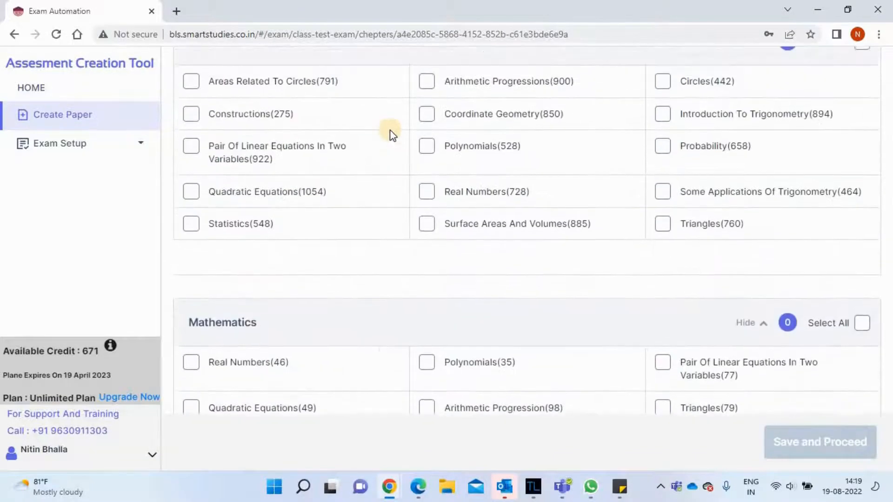
{"action": "scroll", "coordinate": [390, 135], "scroll_direction": "up", "scroll_amount": 2}
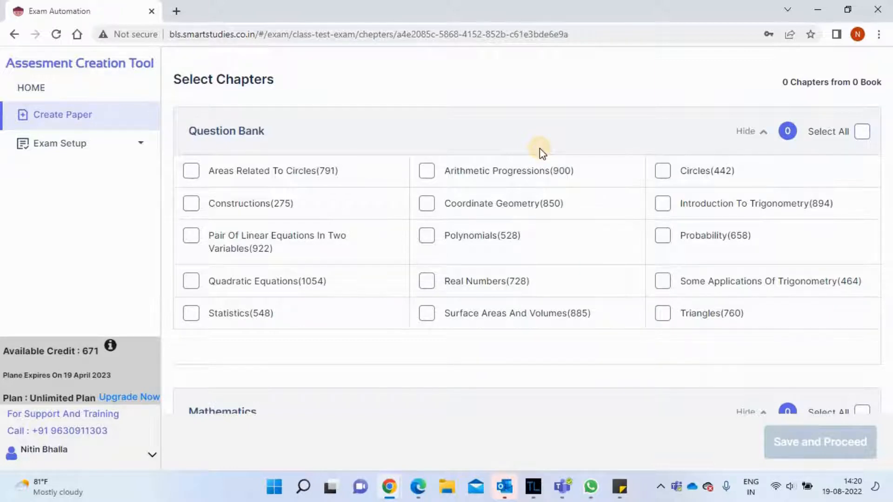
{"action": "left_click", "coordinate": [662, 205]}
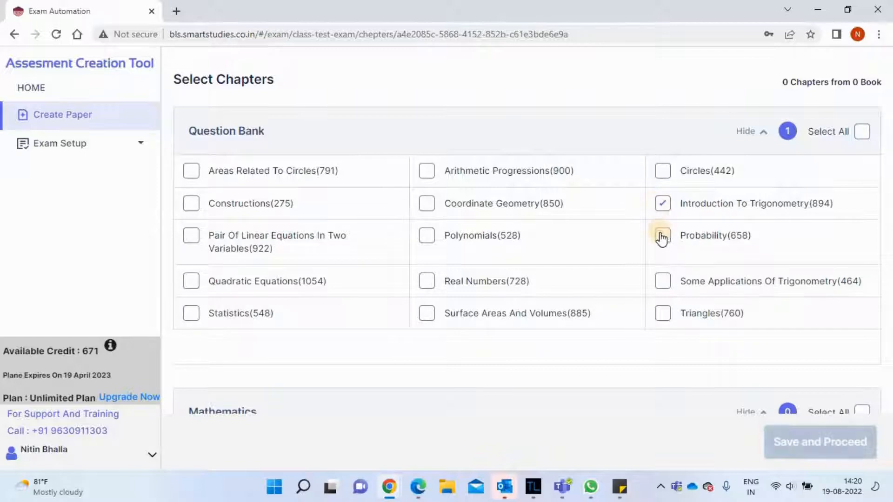
{"action": "left_click", "coordinate": [663, 235]}
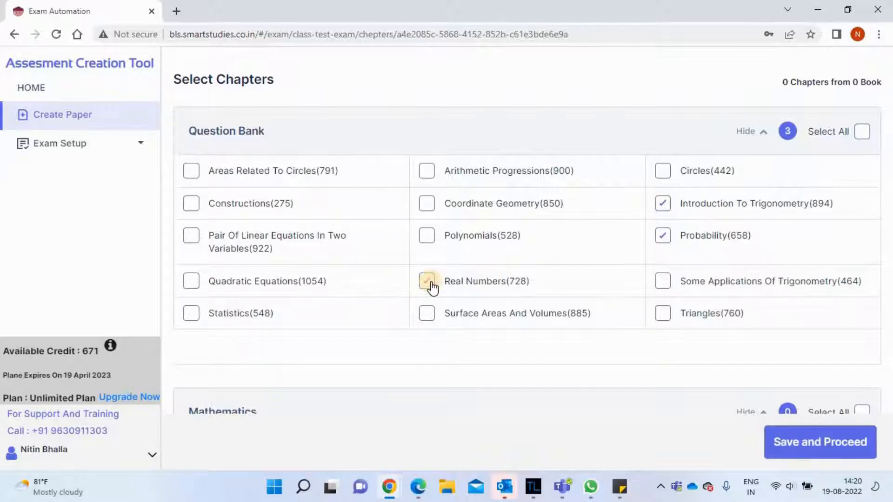
{"action": "left_click", "coordinate": [428, 281]}
- Add Introduction To Trigonometry, Constructions and Triangles from Mathematics, Polynomials and Pair Of Liner Equation In Two Variable from Mathematics Exemplar, and save the chapters
{"action": "scroll", "coordinate": [431, 279], "scroll_direction": "down", "scroll_amount": 5}
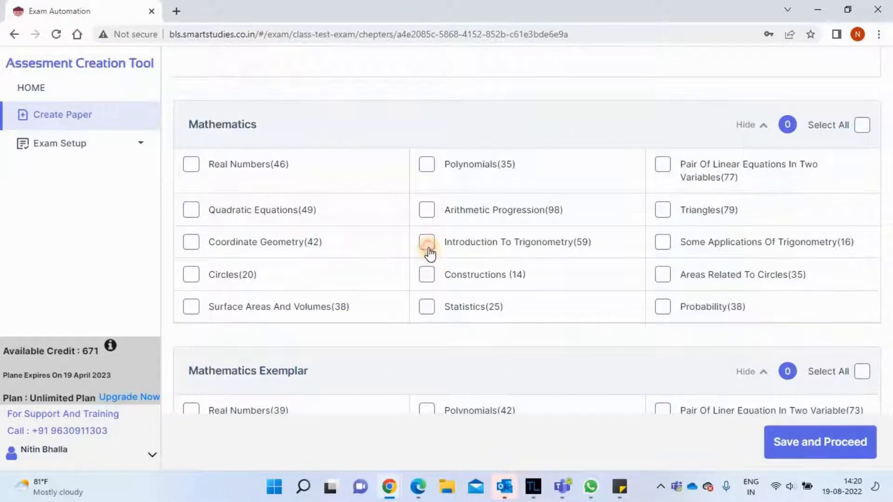
{"action": "left_click", "coordinate": [427, 243]}
{"action": "left_click", "coordinate": [427, 274]}
{"action": "left_click", "coordinate": [428, 412]}
{"action": "left_click", "coordinate": [665, 412]}
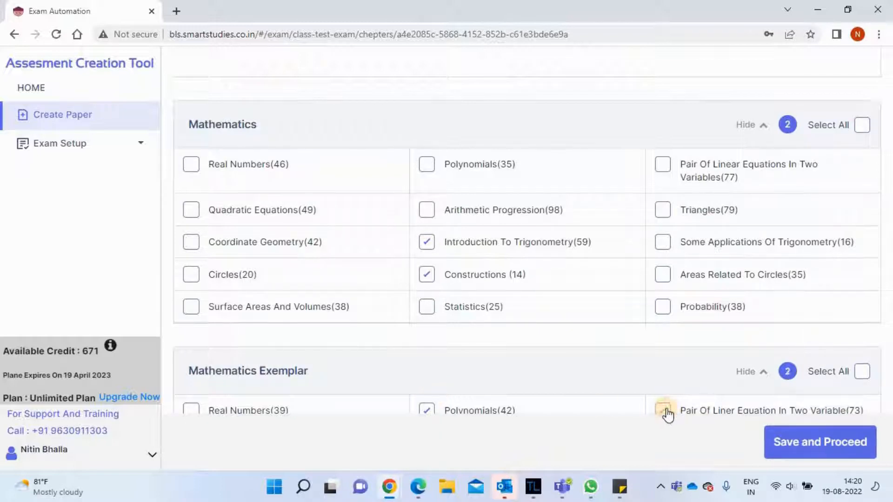
{"action": "left_click", "coordinate": [663, 209]}
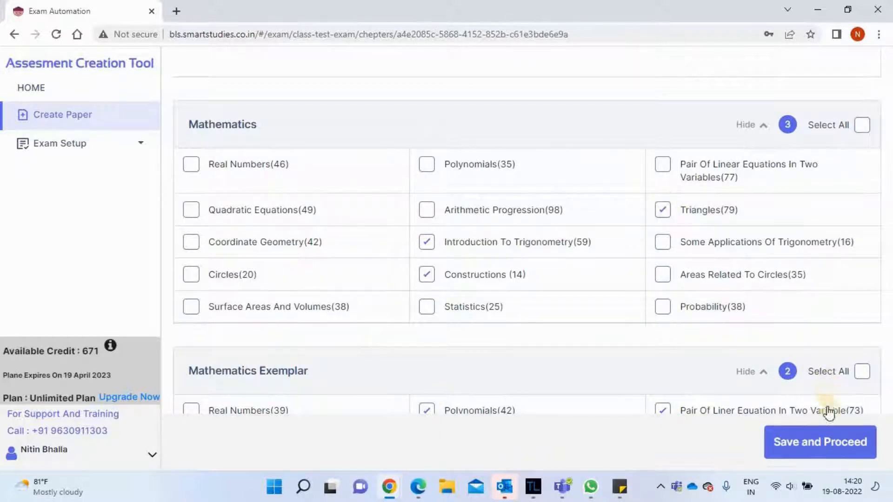
{"action": "left_click", "coordinate": [828, 449]}
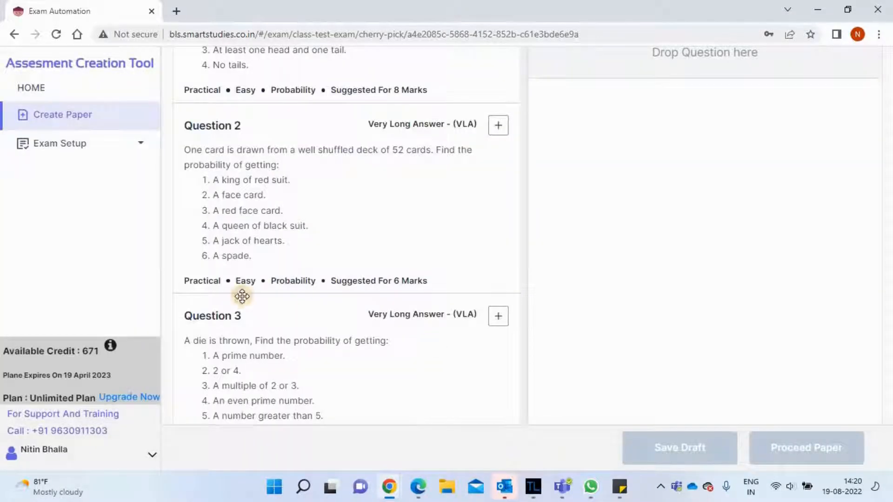
- Examine the question filter options for chapter, marks, nature, length, difficulty and previous papers
{"action": "scroll", "coordinate": [241, 296], "scroll_direction": "up", "scroll_amount": 5}
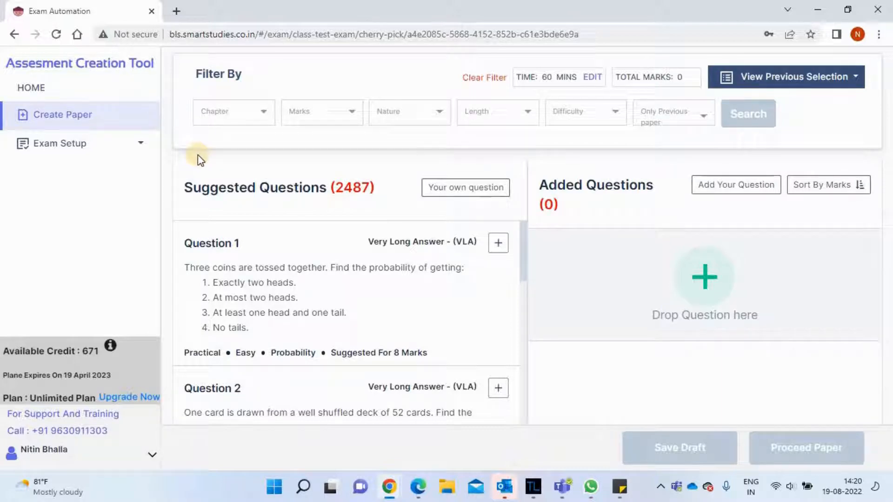
{"action": "left_click", "coordinate": [223, 120]}
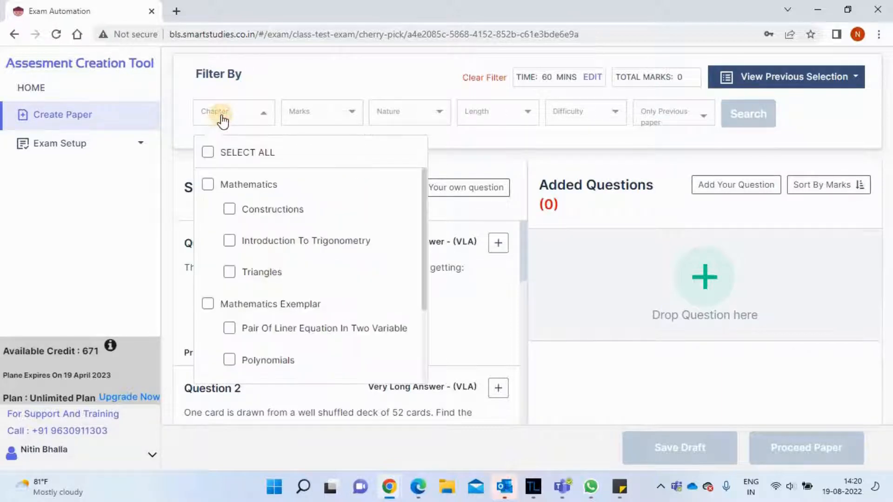
{"action": "left_click", "coordinate": [316, 119]}
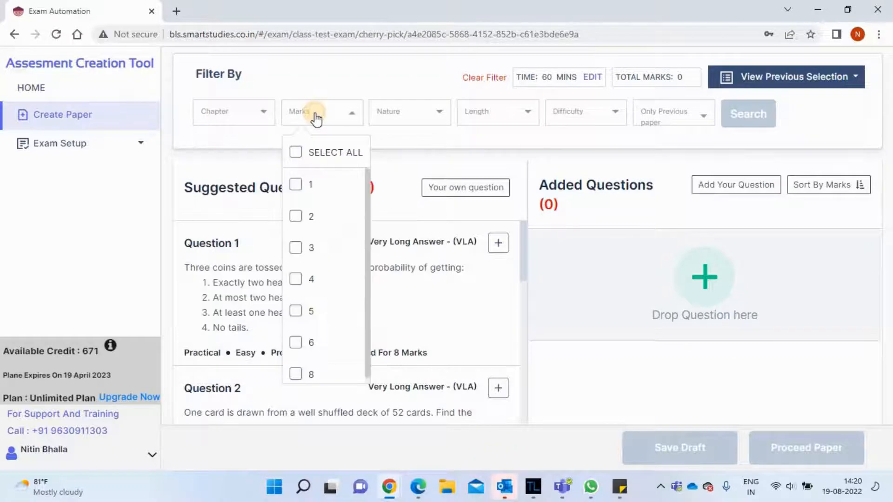
{"action": "left_click", "coordinate": [395, 123]}
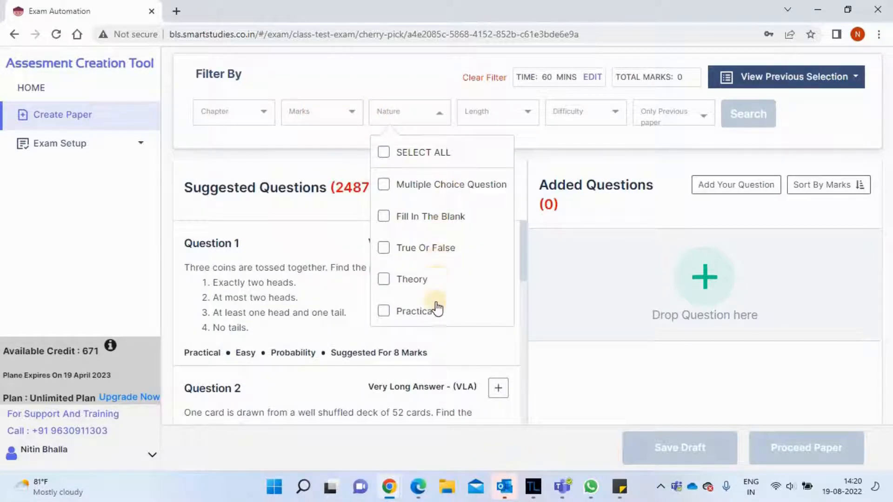
{"action": "left_click", "coordinate": [477, 116]}
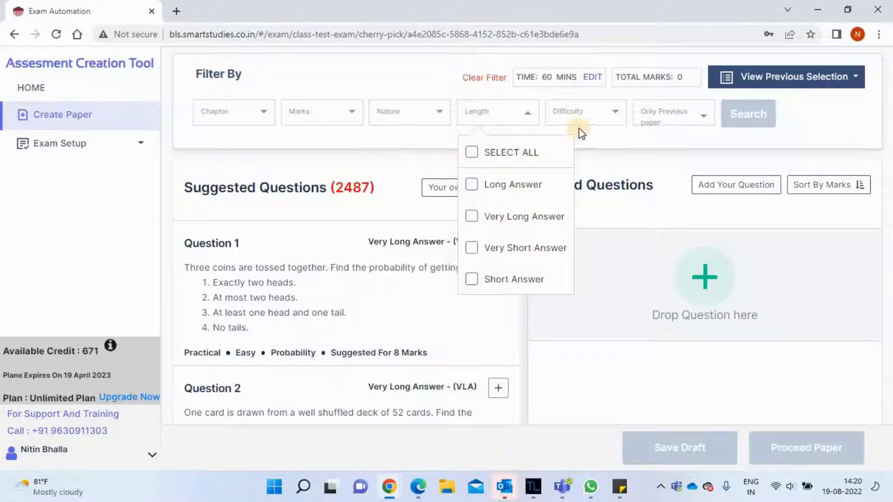
{"action": "left_click", "coordinate": [581, 112]}
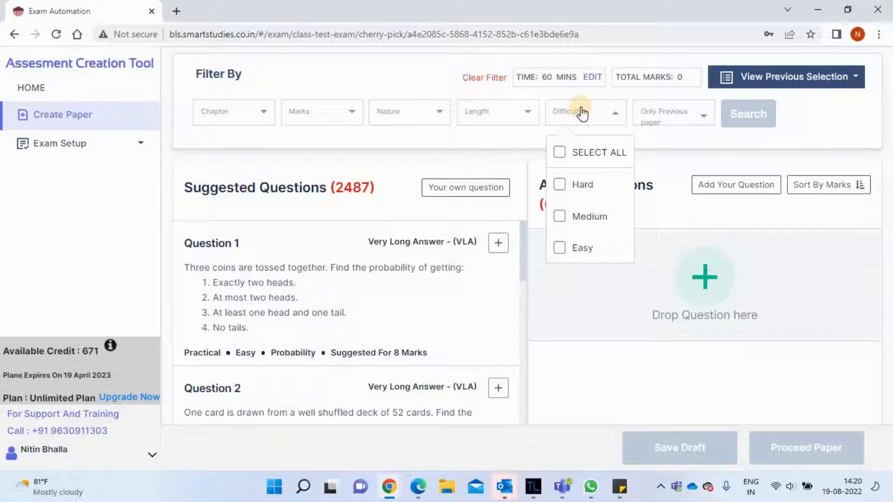
{"action": "left_click", "coordinate": [682, 144]}
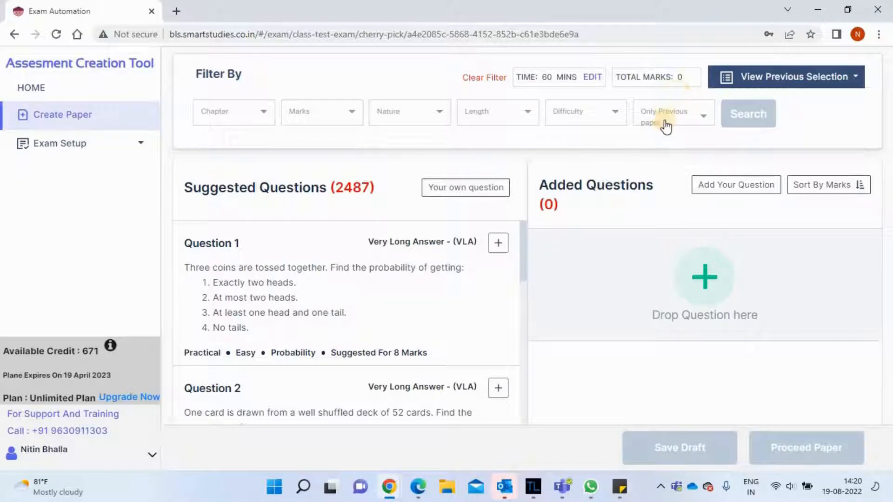
{"action": "left_click", "coordinate": [689, 121]}
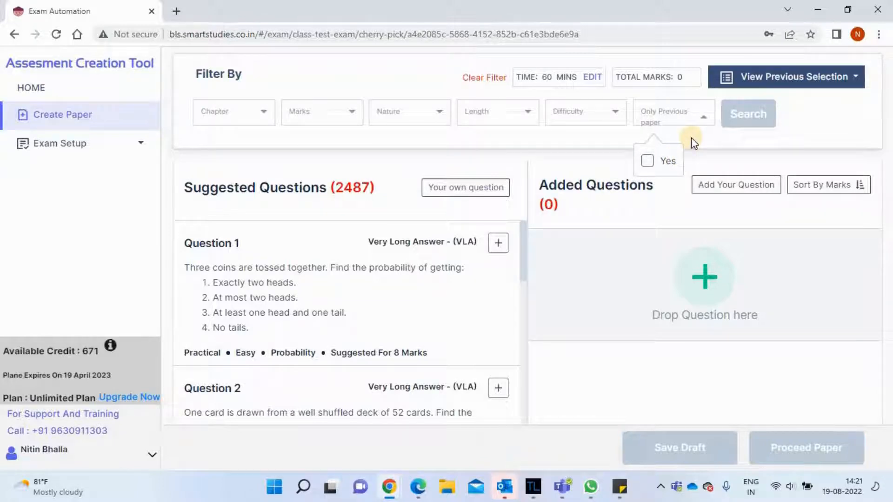
- Add the three-coins, 52-card deck and die-throw probability questions from the suggested questions to the paper
{"action": "left_click", "coordinate": [522, 136]}
{"action": "scroll", "coordinate": [522, 137], "scroll_direction": "down", "scroll_amount": 2}
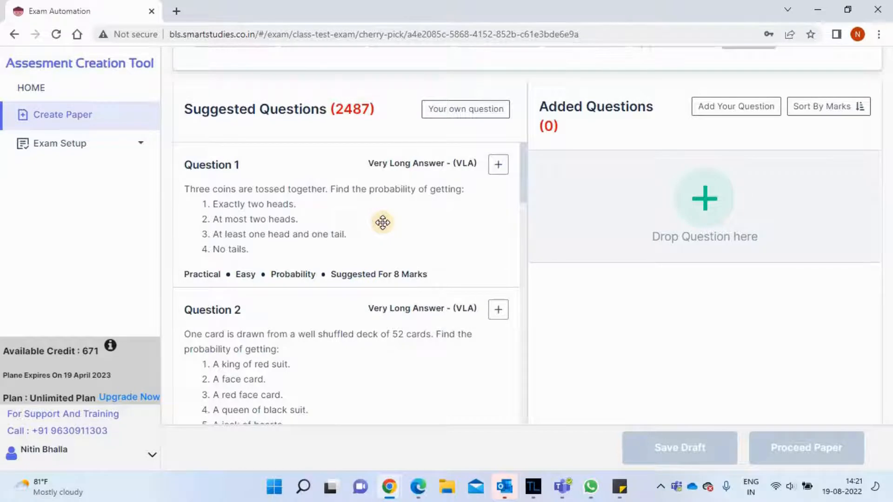
{"action": "scroll", "coordinate": [382, 222], "scroll_direction": "up", "scroll_amount": 2}
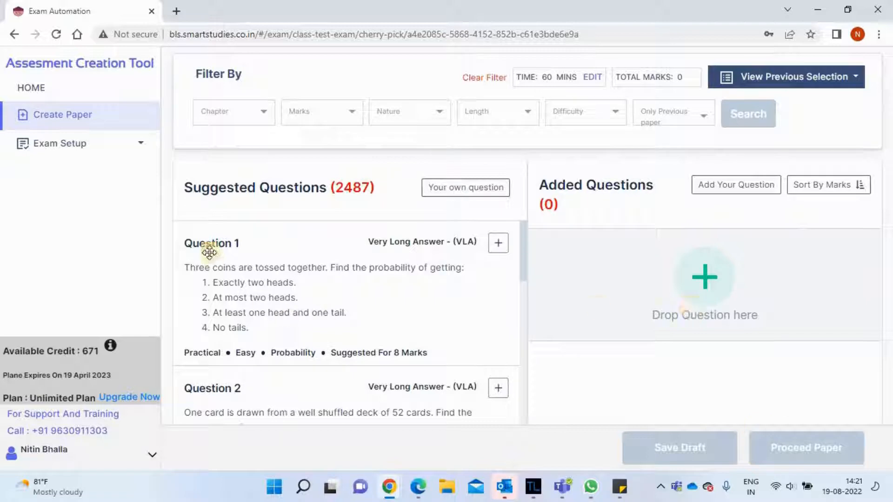
{"action": "left_click", "coordinate": [499, 242]}
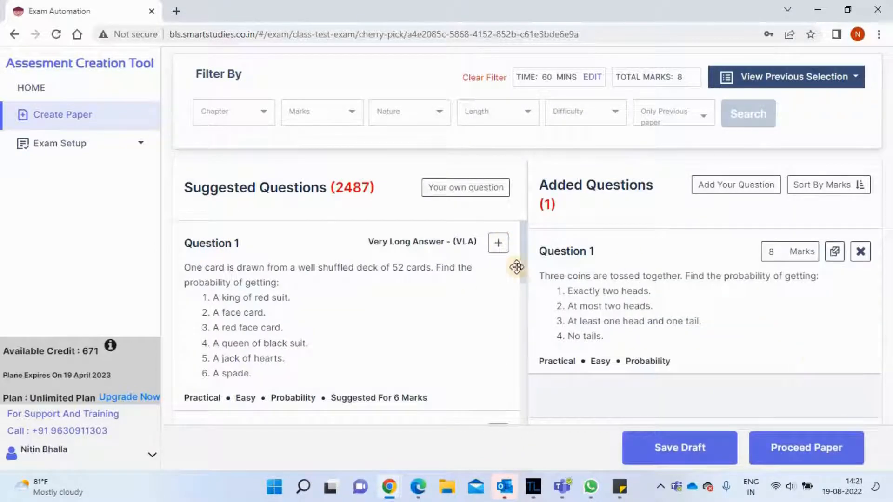
{"action": "left_click", "coordinate": [496, 246]}
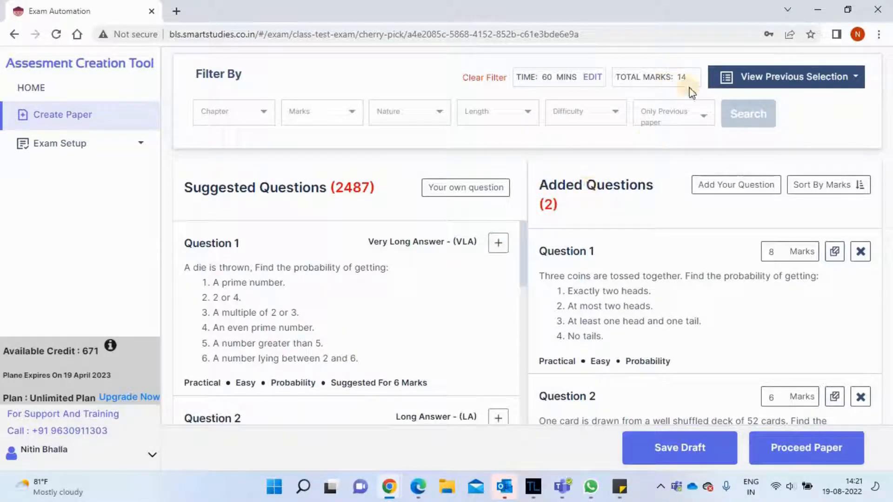
{"action": "left_click", "coordinate": [498, 243]}
- Add the polynomial factorisation question, the trigonometry and real numbers case studies, and one more long-answer question to the paper
{"action": "scroll", "coordinate": [525, 279], "scroll_direction": "down", "scroll_amount": 7}
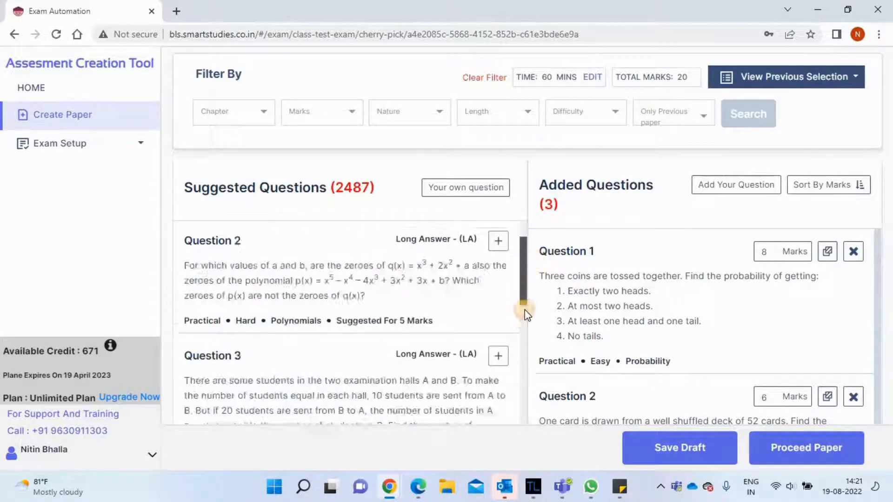
{"action": "left_click", "coordinate": [506, 255]}
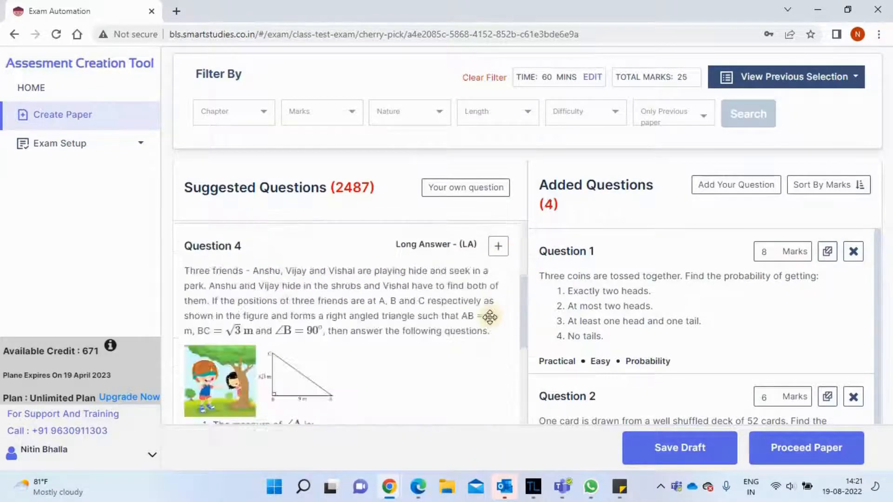
{"action": "left_click", "coordinate": [500, 256]}
{"action": "left_click", "coordinate": [499, 257]}
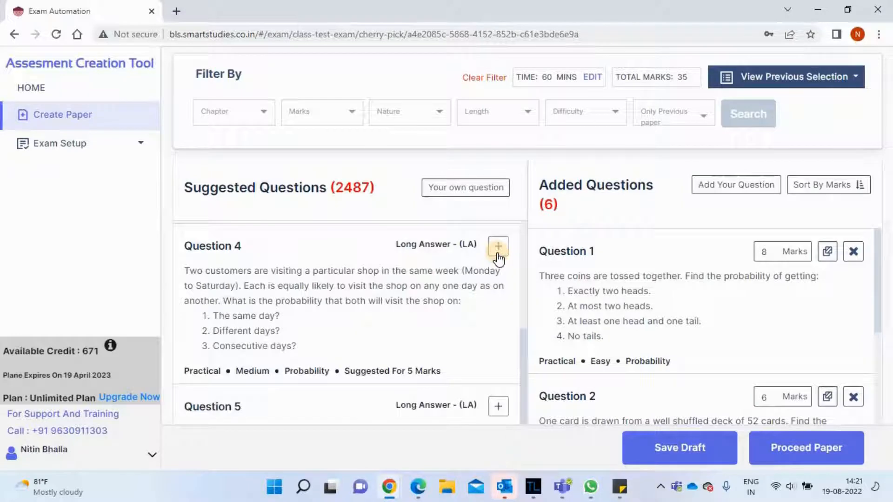
{"action": "left_click", "coordinate": [496, 405]}
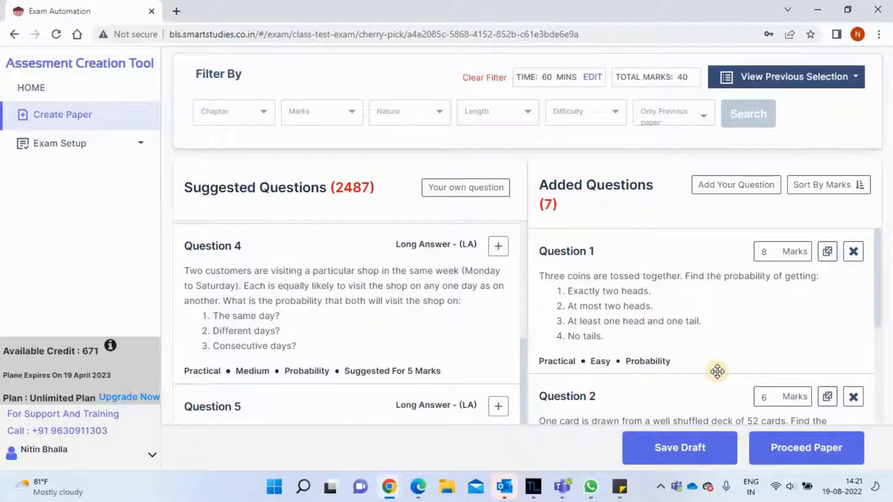
- Set the marks of added Question 1, about three tossed coins, to 5
{"action": "left_click", "coordinate": [774, 252]}
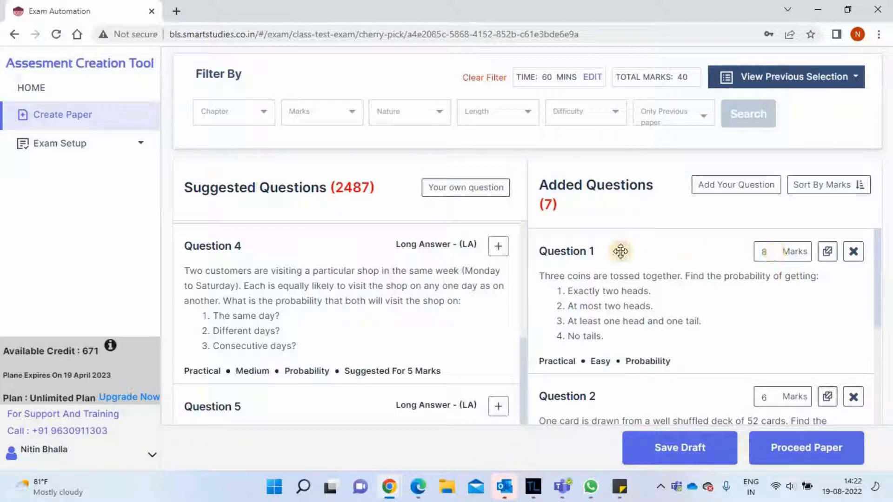
{"action": "key", "text": "BackSpace"}
{"action": "type", "text": "5"}
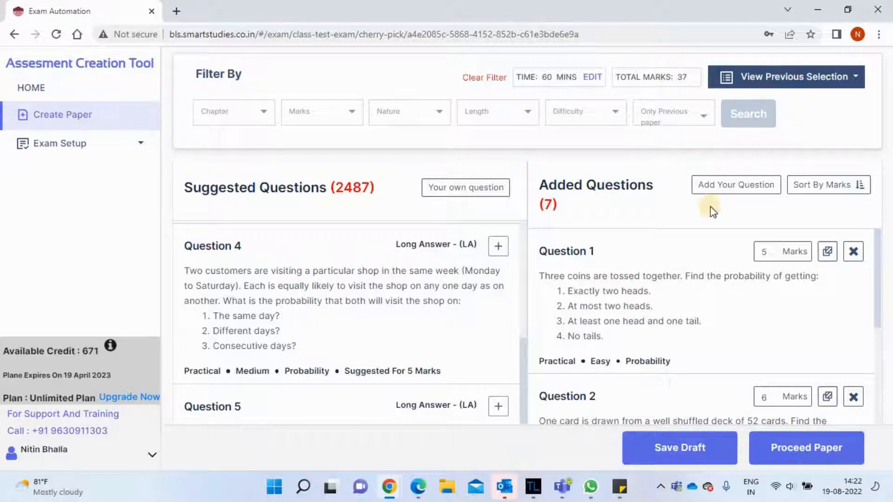
- Give added Question 6, the real numbers case study, the medium trigonometry "Prove the following identities" question as its alternate
{"action": "scroll", "coordinate": [680, 302], "scroll_direction": "down", "scroll_amount": 10}
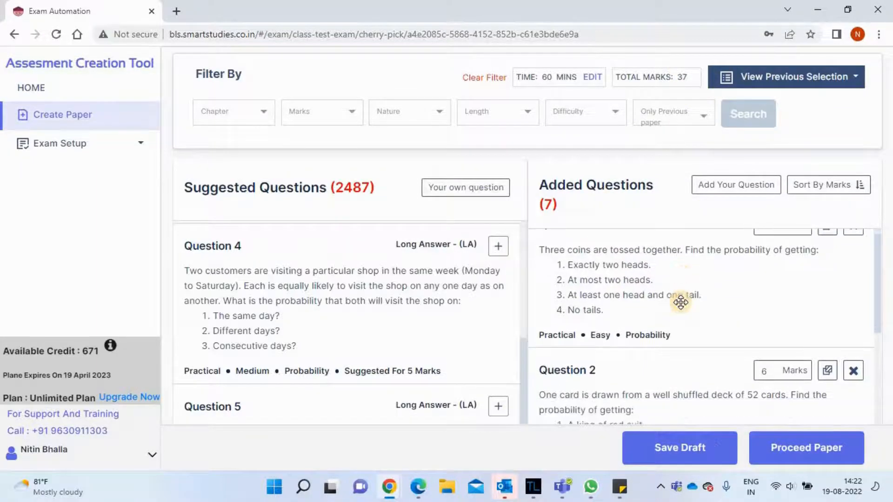
{"action": "scroll", "coordinate": [681, 303], "scroll_direction": "down", "scroll_amount": 10}
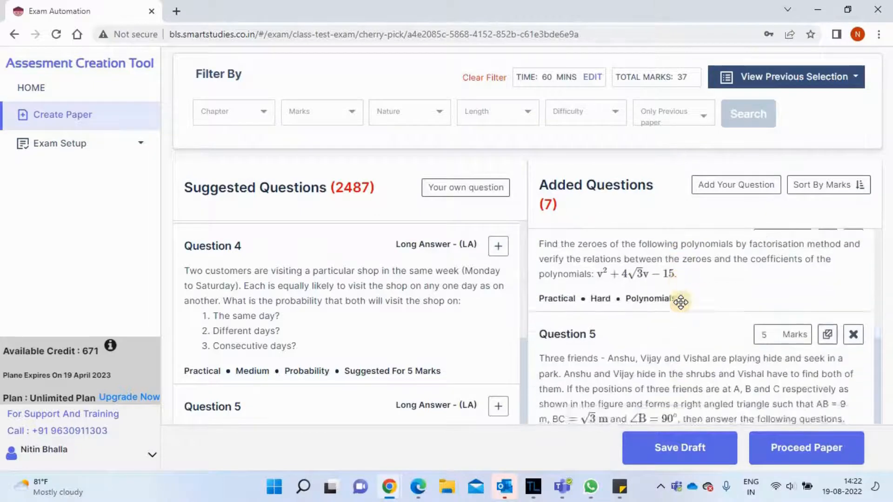
{"action": "scroll", "coordinate": [681, 302], "scroll_direction": "down", "scroll_amount": 5}
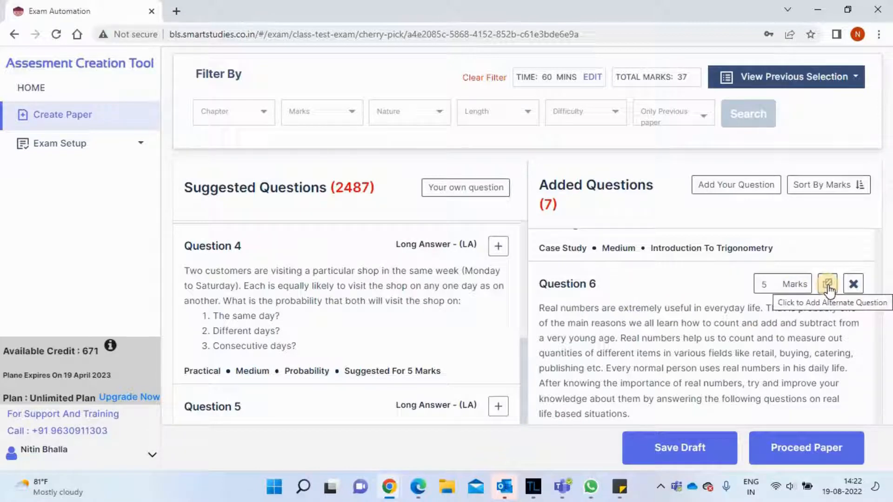
{"action": "left_click", "coordinate": [828, 286]}
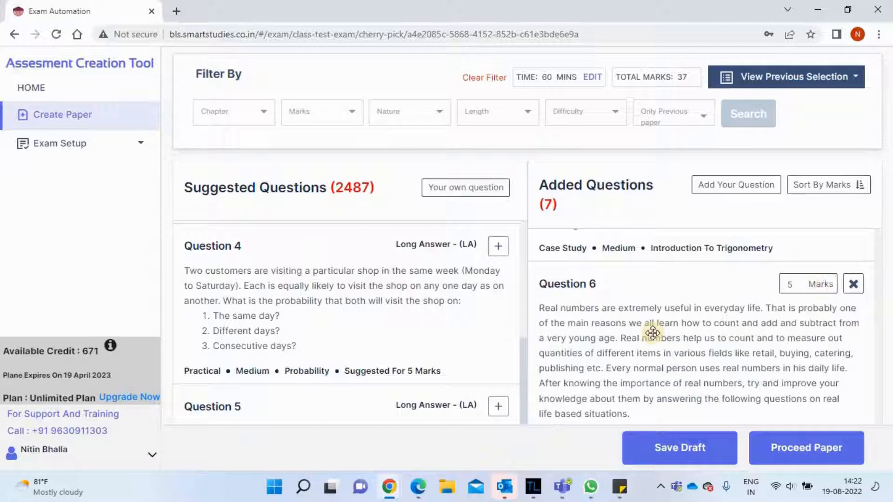
{"action": "scroll", "coordinate": [652, 333], "scroll_direction": "down", "scroll_amount": 8}
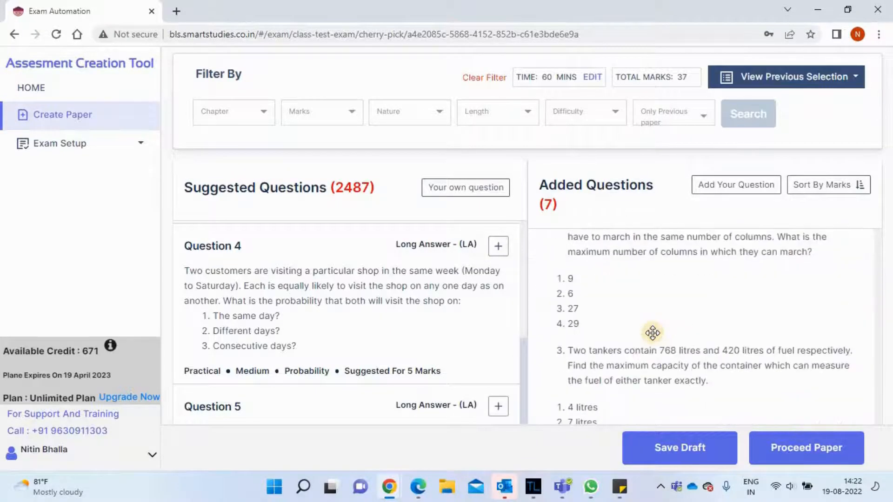
{"action": "scroll", "coordinate": [652, 333], "scroll_direction": "down", "scroll_amount": 8}
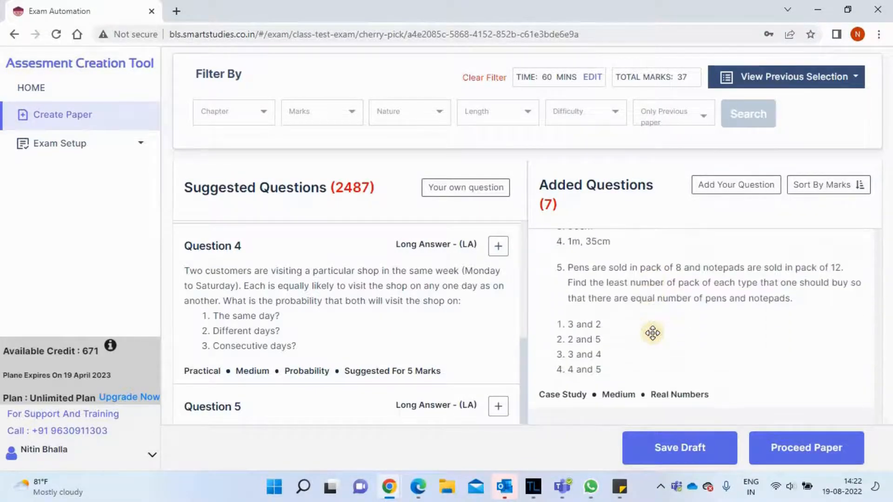
{"action": "scroll", "coordinate": [653, 333], "scroll_direction": "down", "scroll_amount": 3}
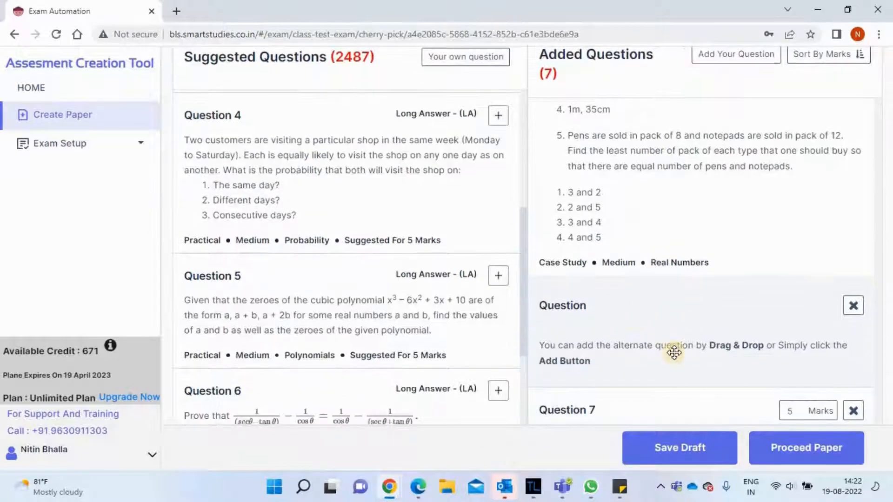
{"action": "scroll", "coordinate": [353, 319], "scroll_direction": "down", "scroll_amount": 9}
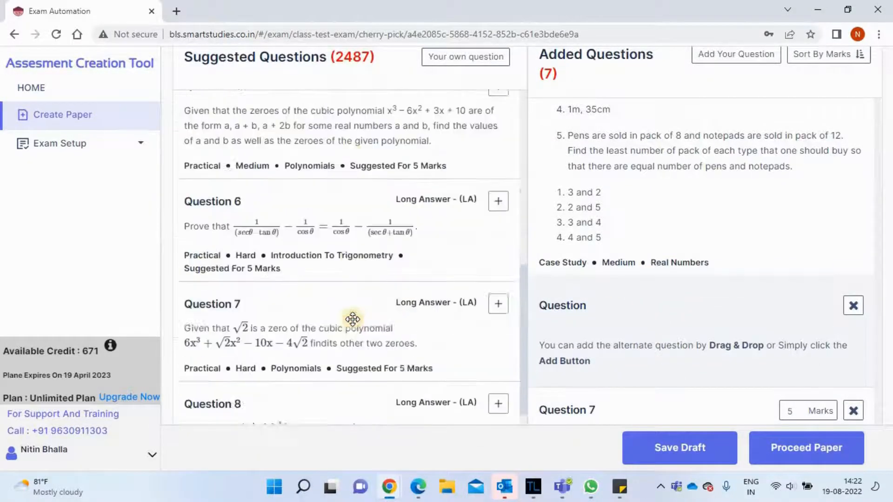
{"action": "scroll", "coordinate": [353, 319], "scroll_direction": "down", "scroll_amount": 5}
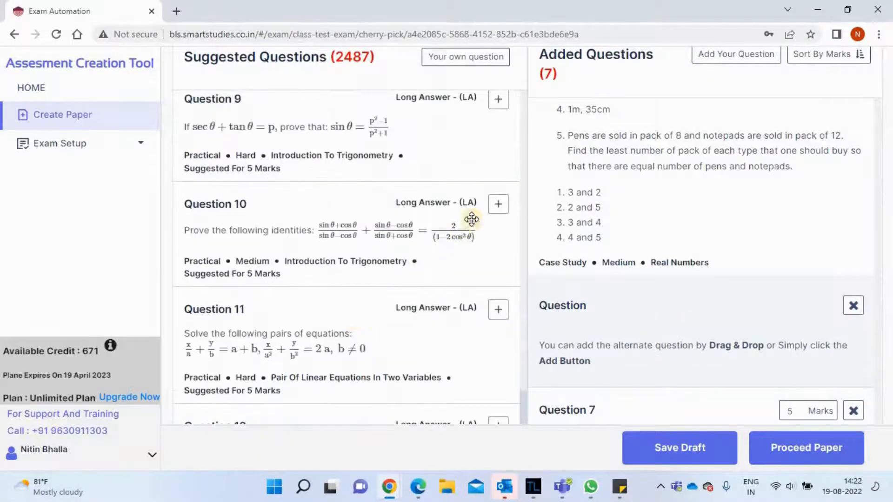
{"action": "left_click", "coordinate": [504, 206]}
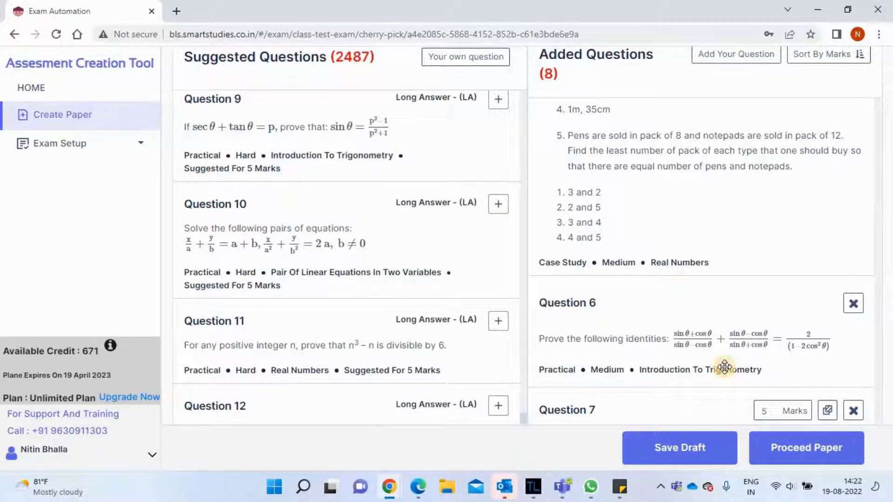
- Start adding a custom question with chapter Arithmetic Progressions and topic Nth Term Of An AP
{"action": "scroll", "coordinate": [724, 367], "scroll_direction": "up", "scroll_amount": 10}
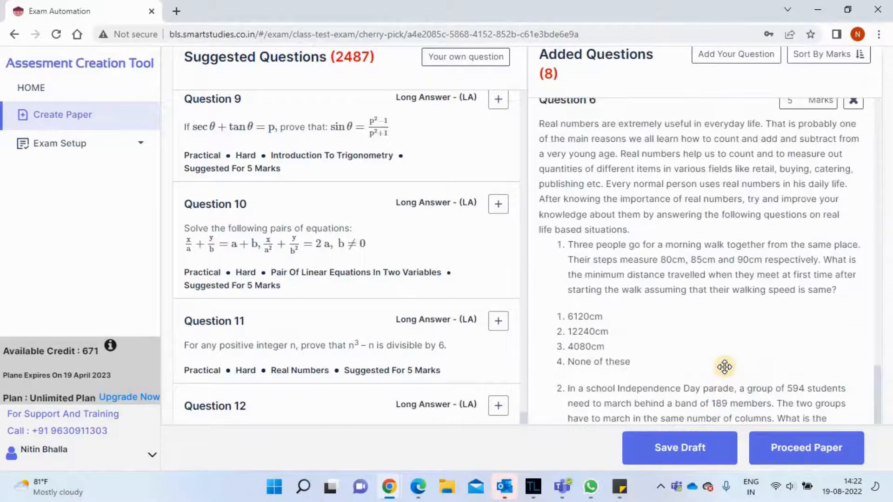
{"action": "scroll", "coordinate": [724, 367], "scroll_direction": "up", "scroll_amount": 4}
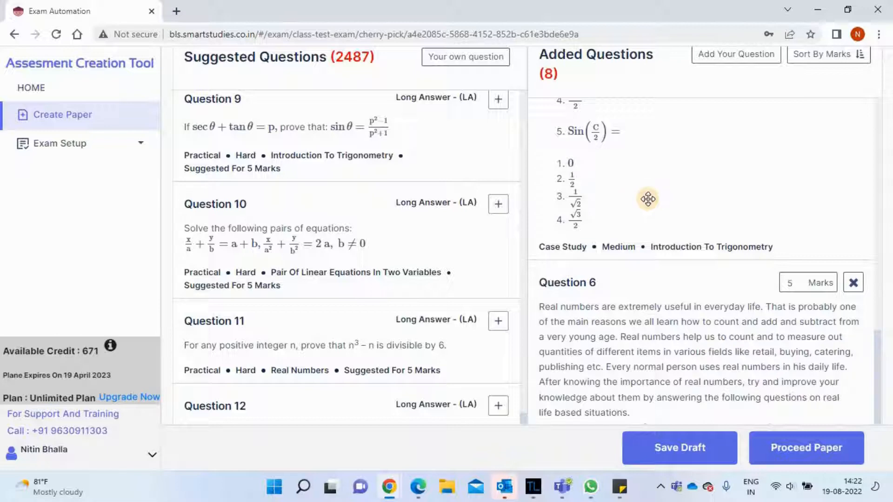
{"action": "scroll", "coordinate": [648, 199], "scroll_direction": "up", "scroll_amount": 15}
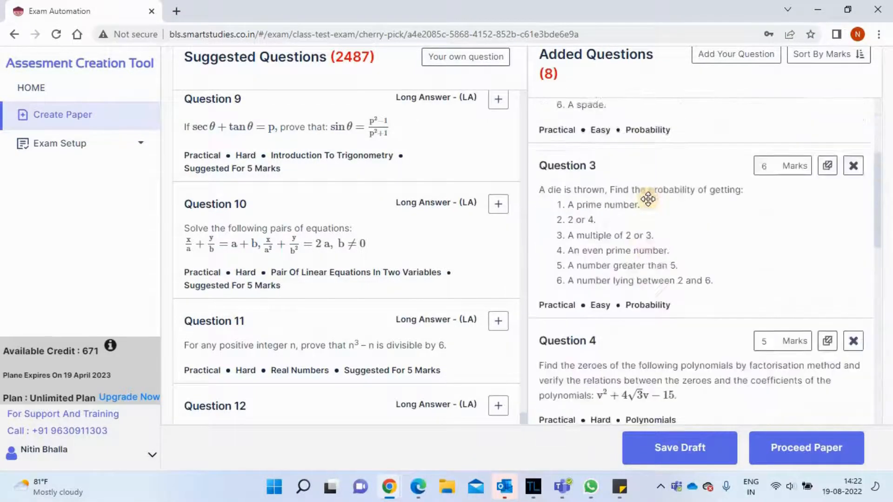
{"action": "scroll", "coordinate": [648, 199], "scroll_direction": "up", "scroll_amount": 6}
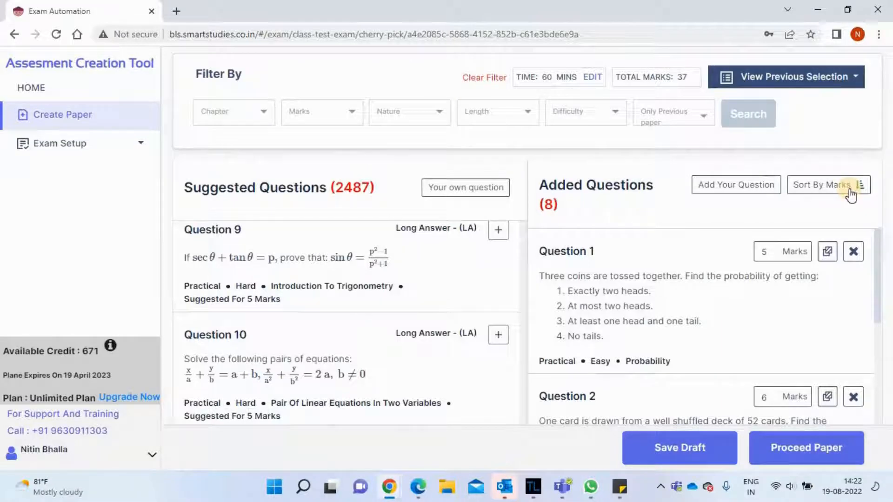
{"action": "left_click", "coordinate": [751, 188]}
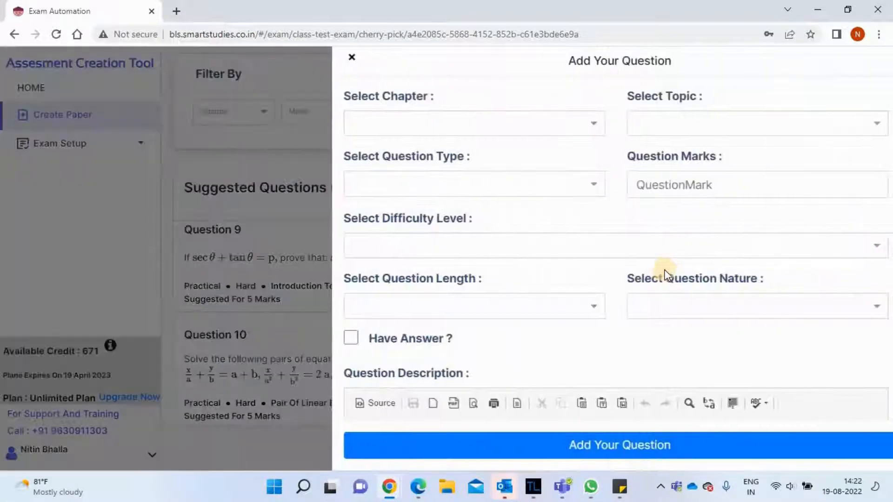
{"action": "left_click", "coordinate": [470, 123]}
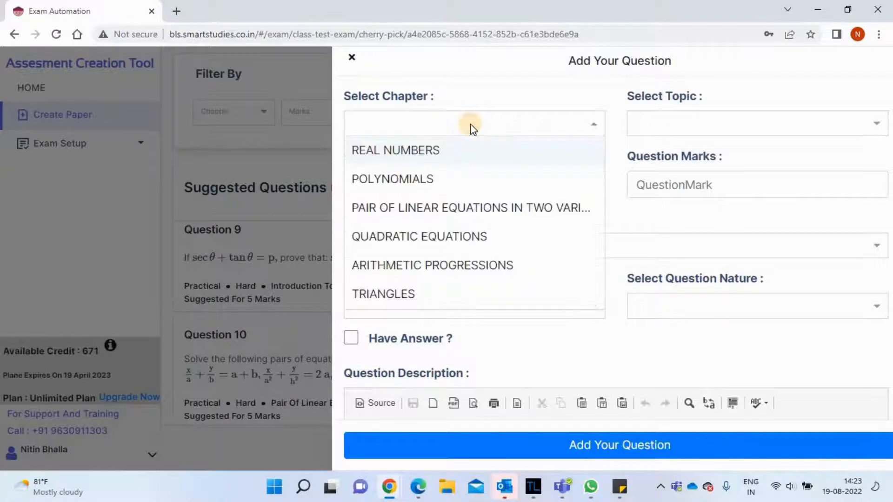
{"action": "left_click", "coordinate": [409, 260]}
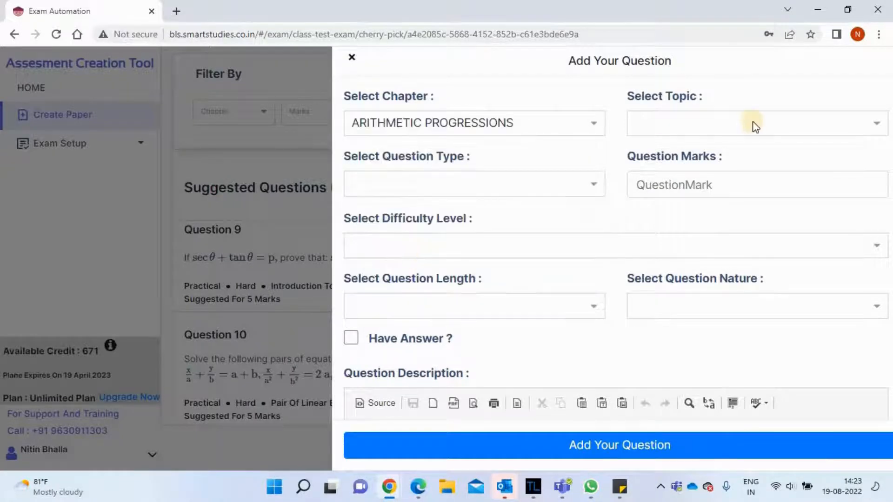
{"action": "left_click", "coordinate": [704, 119]}
{"action": "left_click", "coordinate": [676, 247]}
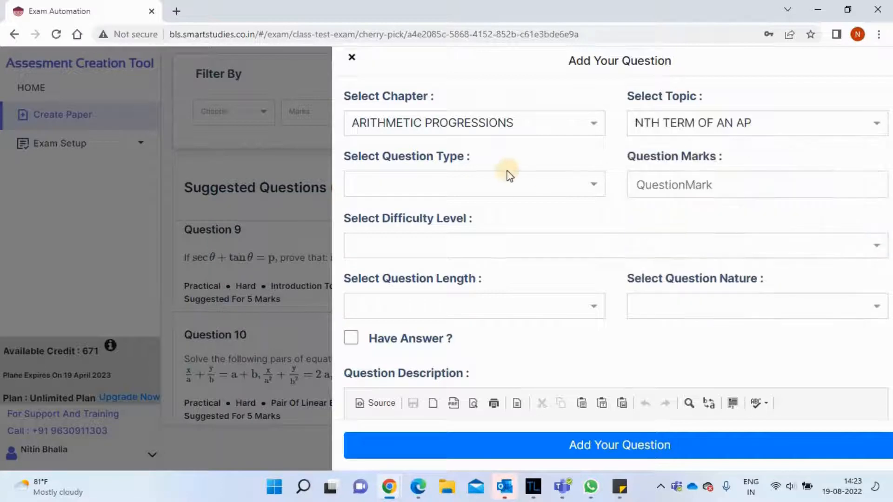
- Set the custom question's type to 4 Marks, its question marks to 5 and its difficulty level to Medium
{"action": "left_click", "coordinate": [506, 184]}
{"action": "left_click", "coordinate": [396, 297]}
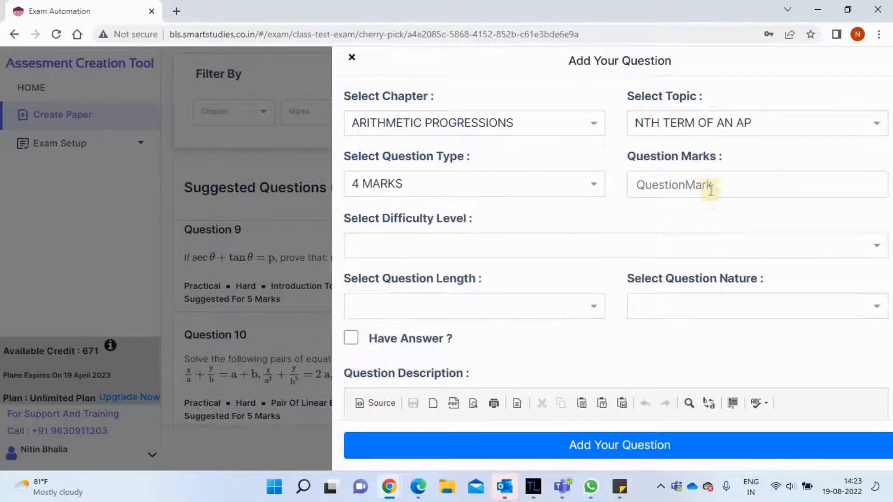
{"action": "left_click", "coordinate": [710, 179]}
{"action": "type", "text": "5"}
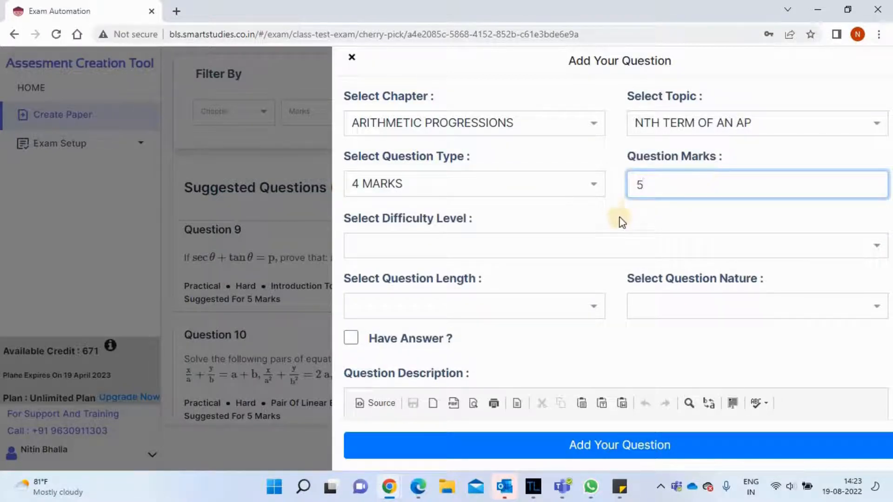
{"action": "left_click", "coordinate": [630, 207]}
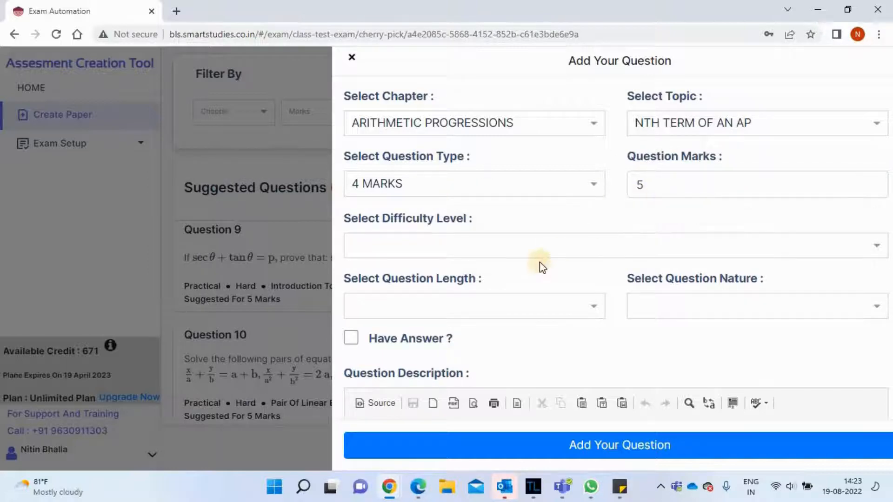
{"action": "left_click", "coordinate": [542, 245]}
{"action": "left_click", "coordinate": [406, 307]}
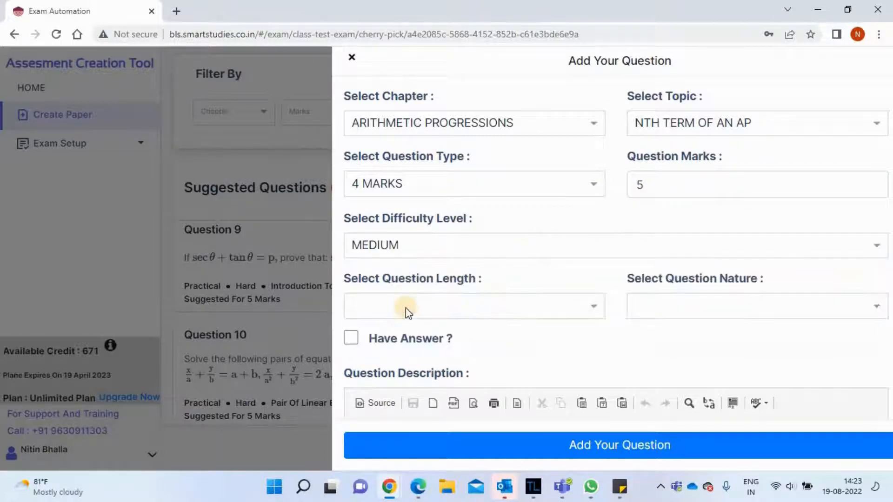
- Set the custom question's length to Short Answer and its nature to Practical, and mark it as having an answer
{"action": "left_click", "coordinate": [482, 306]}
{"action": "left_click", "coordinate": [450, 364]}
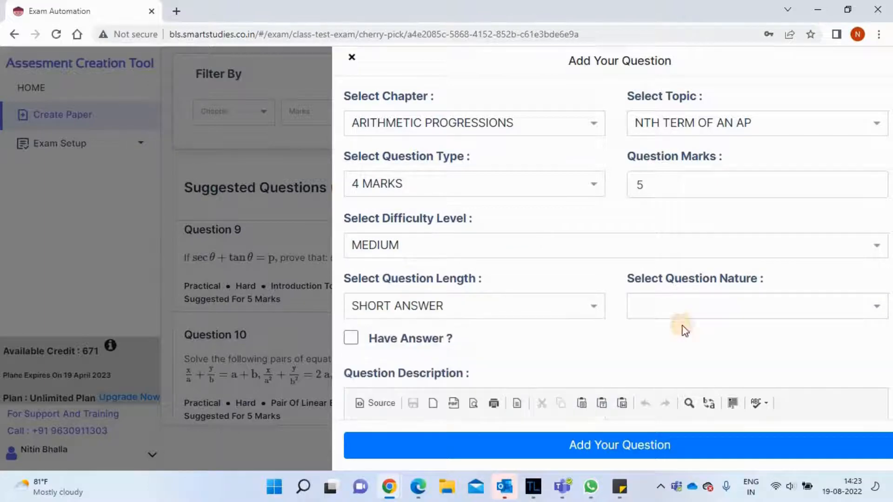
{"action": "left_click", "coordinate": [700, 305]}
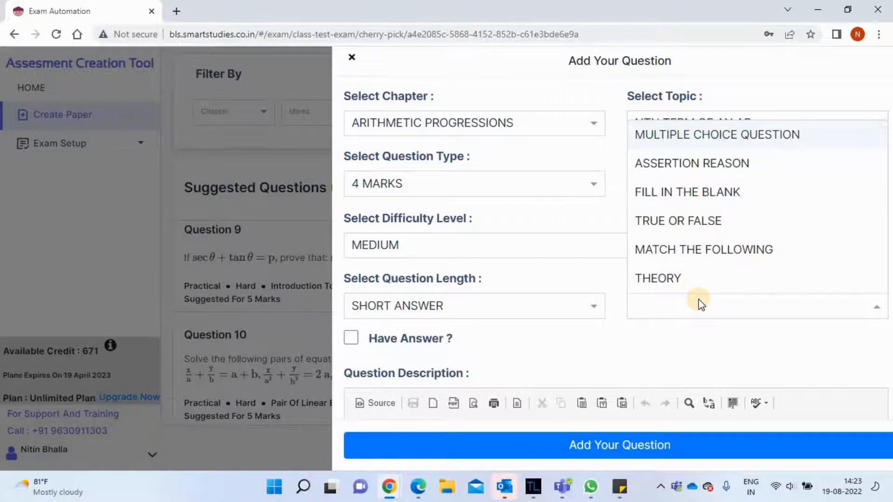
{"action": "left_click", "coordinate": [692, 282]}
{"action": "left_click", "coordinate": [688, 311]}
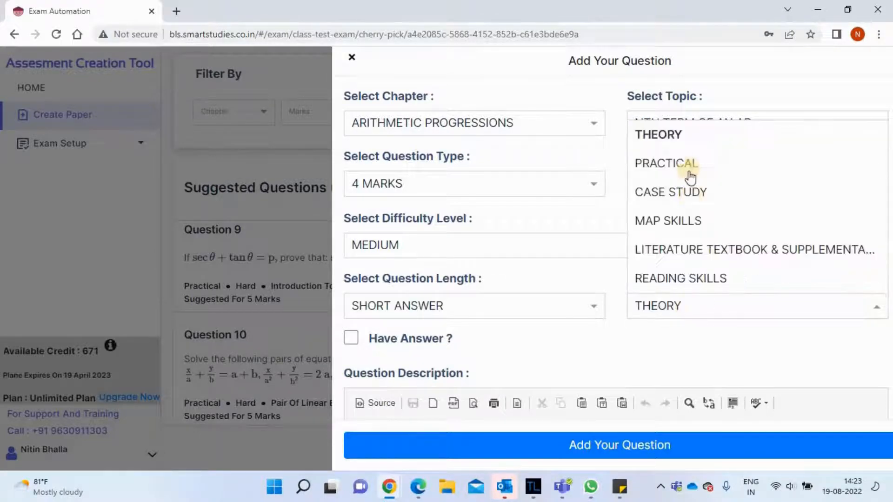
{"action": "left_click", "coordinate": [690, 175]}
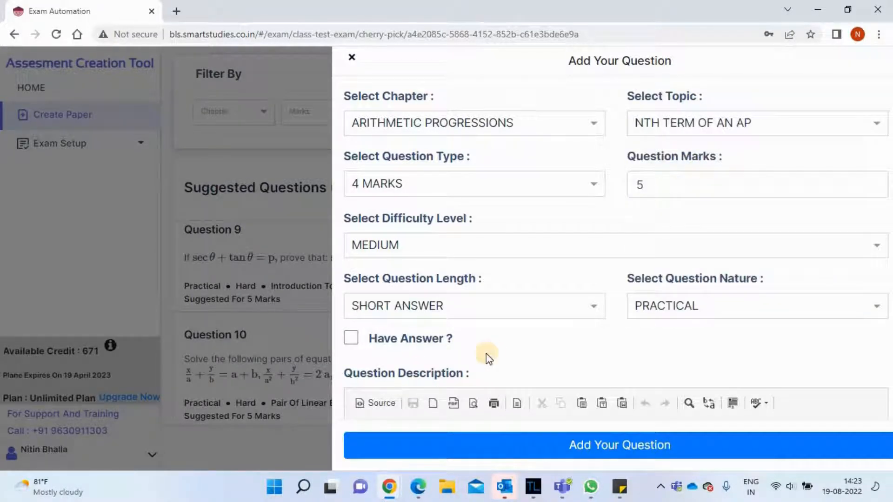
{"action": "left_click", "coordinate": [351, 338]}
- Enter "hghhg" as the custom question's description and start a new line below it
{"action": "scroll", "coordinate": [510, 363], "scroll_direction": "down", "scroll_amount": 5}
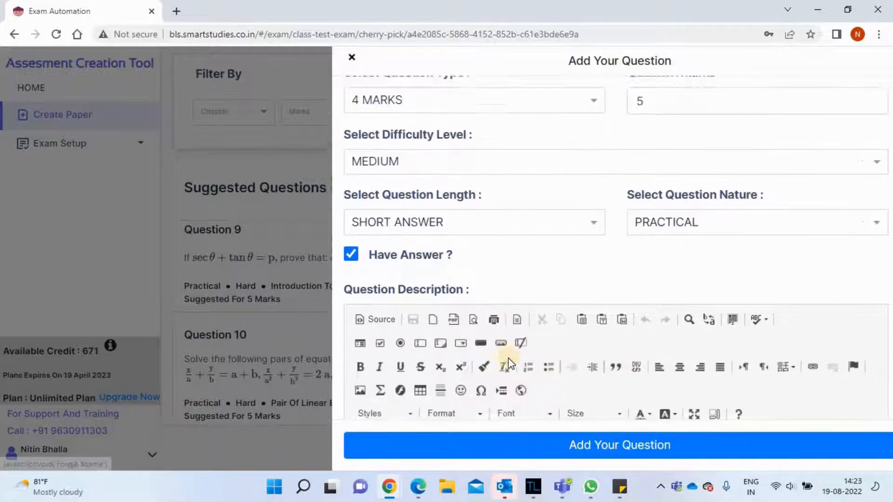
{"action": "scroll", "coordinate": [509, 359], "scroll_direction": "down", "scroll_amount": 1}
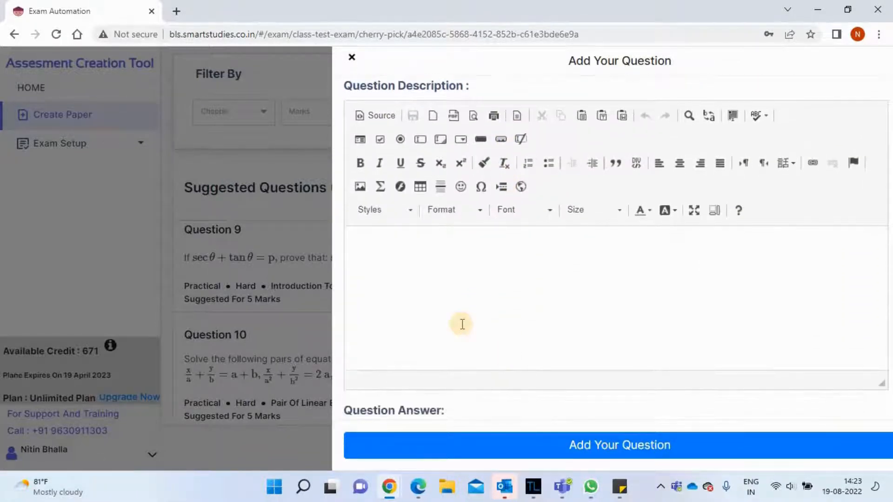
{"action": "left_click", "coordinate": [444, 303]}
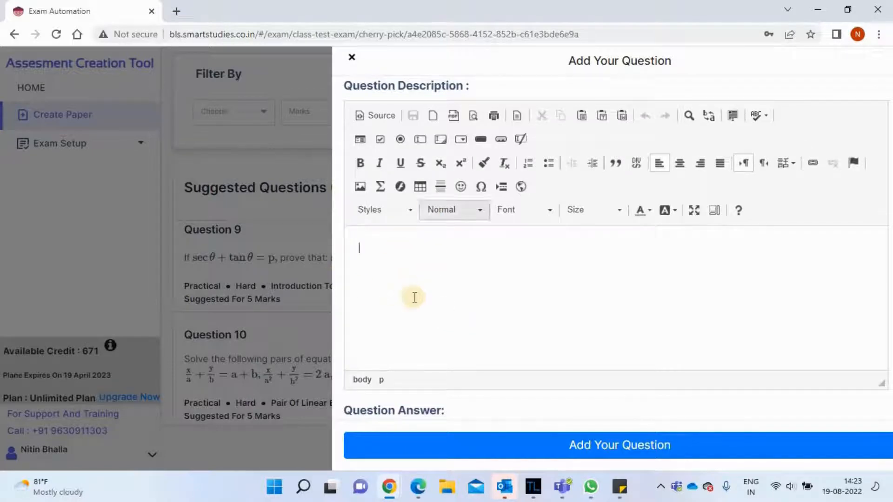
{"action": "type", "text": "hghhg"}
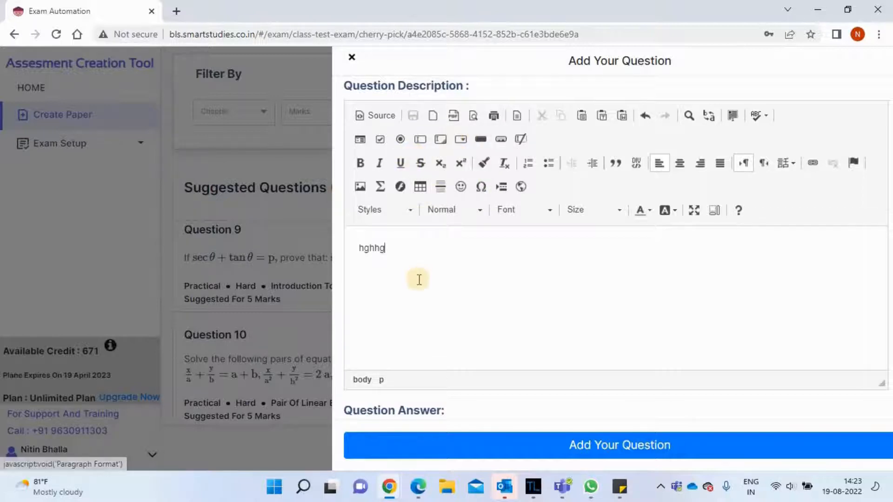
{"action": "key", "text": "Return"}
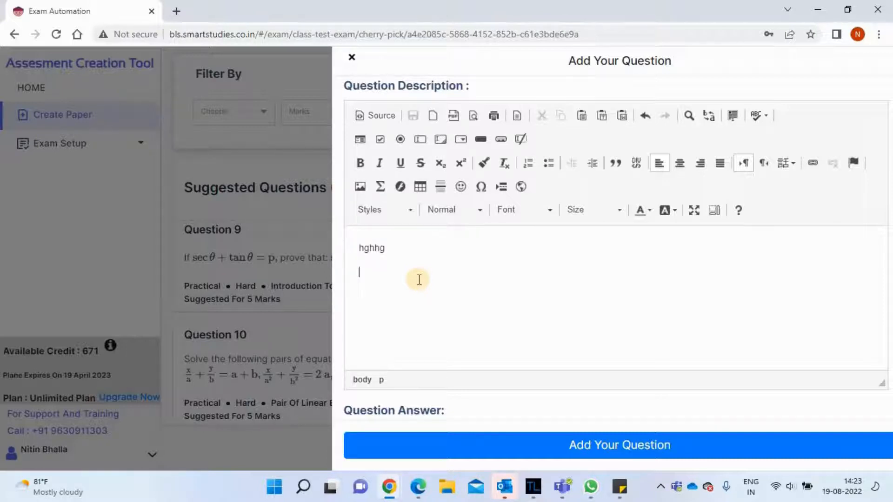
- Insert the Maths Equation image from the Diagrams folder into the question description at a width of 150
{"action": "left_click", "coordinate": [356, 187]}
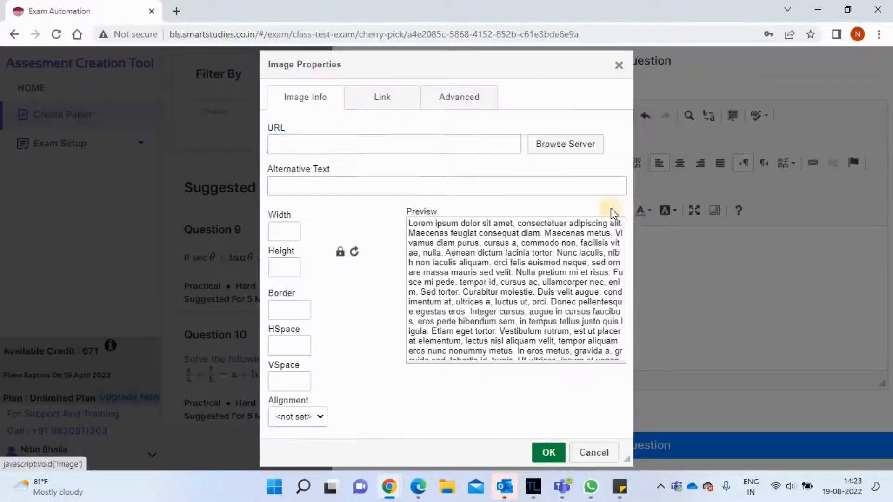
{"action": "left_click", "coordinate": [587, 145]}
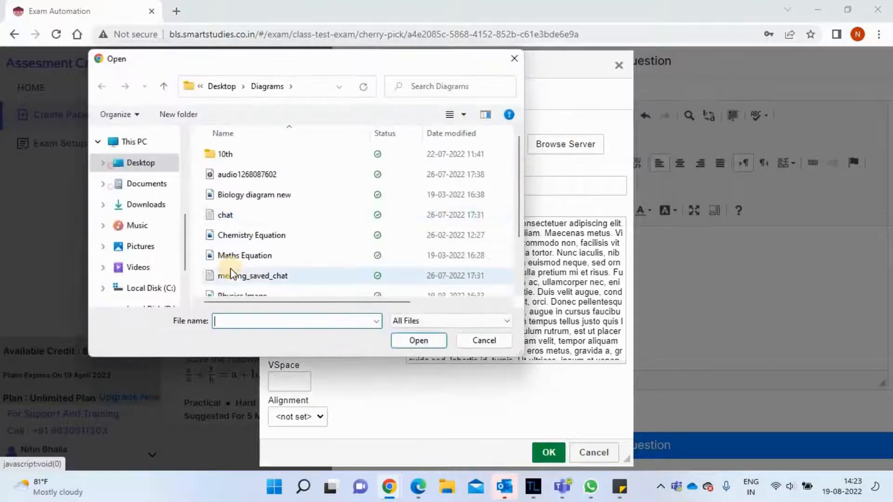
{"action": "left_click", "coordinate": [233, 261]}
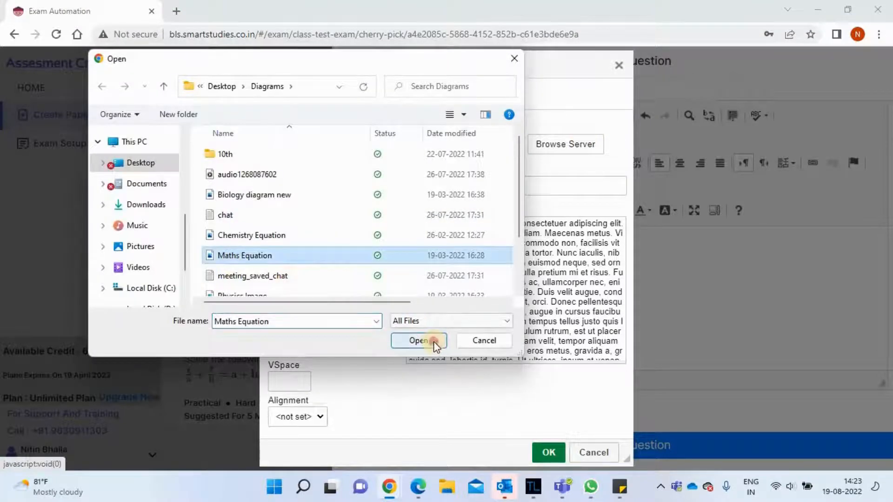
{"action": "left_click", "coordinate": [434, 341]}
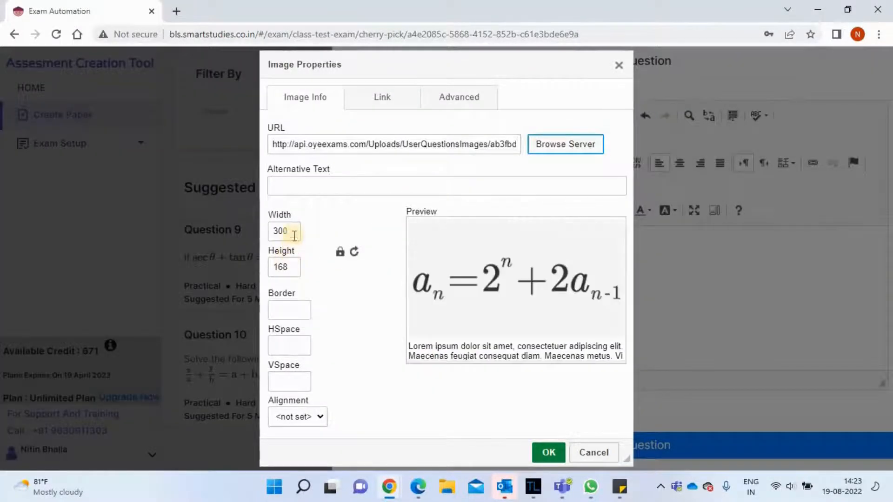
{"action": "double_click", "coordinate": [294, 232]}
{"action": "type", "text": "15"}
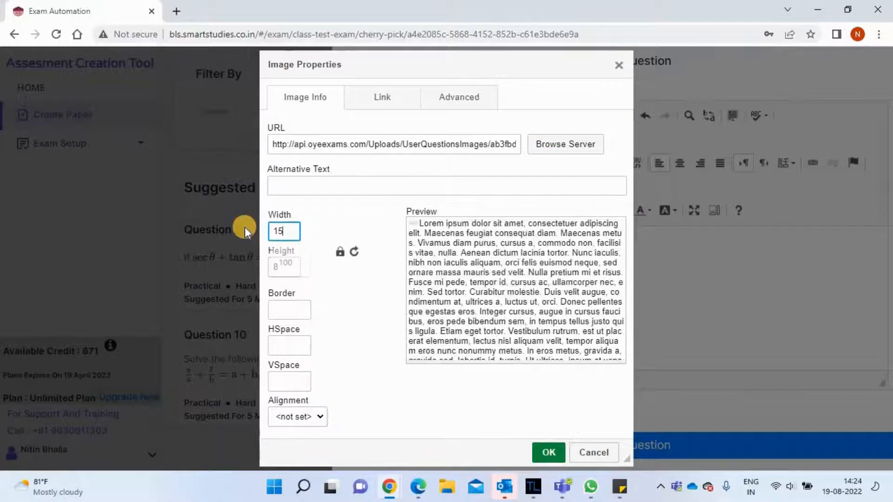
{"action": "type", "text": "0"}
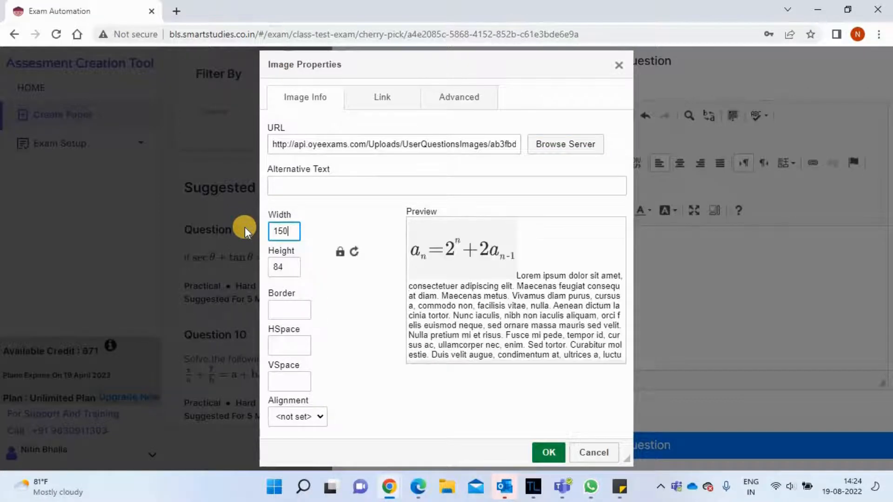
{"action": "left_click", "coordinate": [549, 452]}
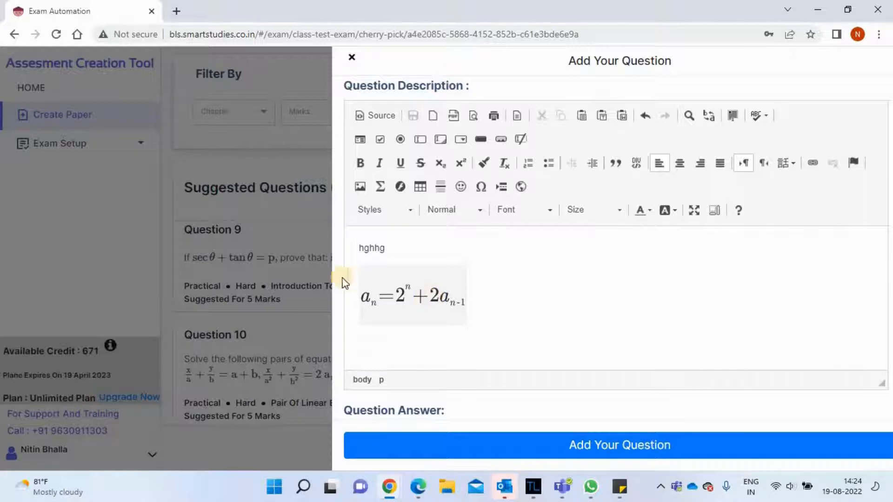
- Go to the custom question's answer field, then close the form without adding the question
{"action": "scroll", "coordinate": [339, 277], "scroll_direction": "down", "scroll_amount": 7}
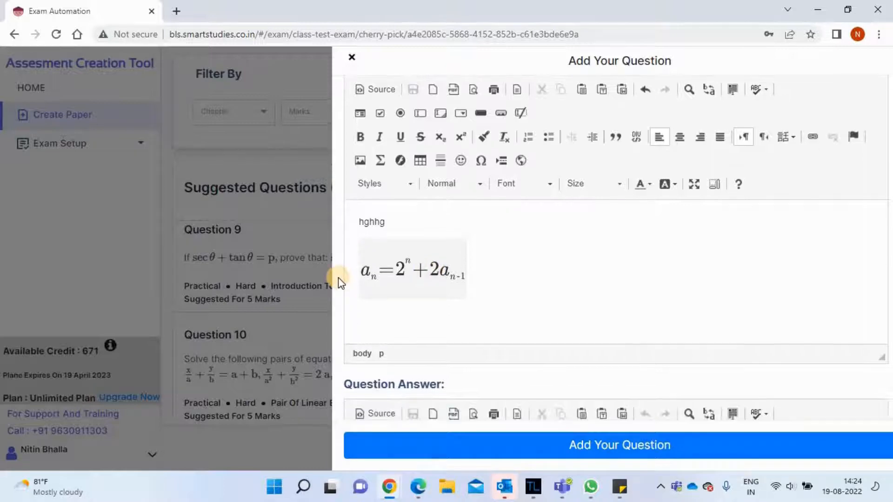
{"action": "left_click", "coordinate": [502, 296]}
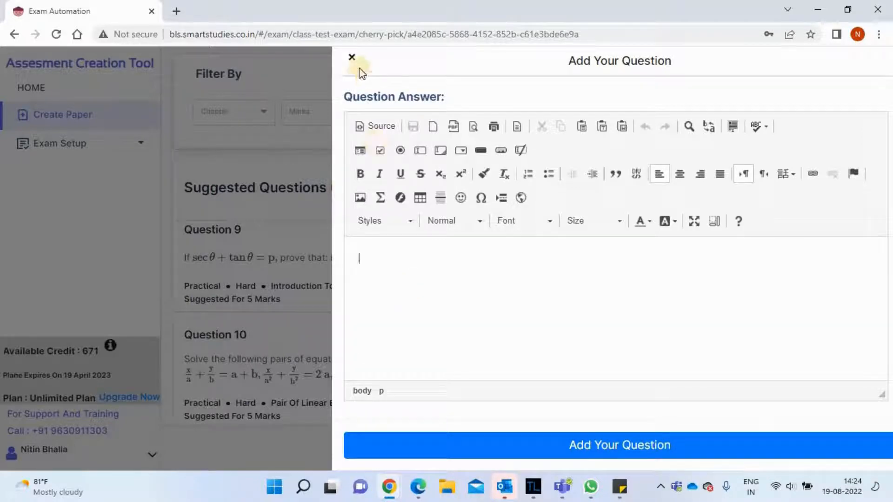
{"action": "left_click", "coordinate": [351, 58]}
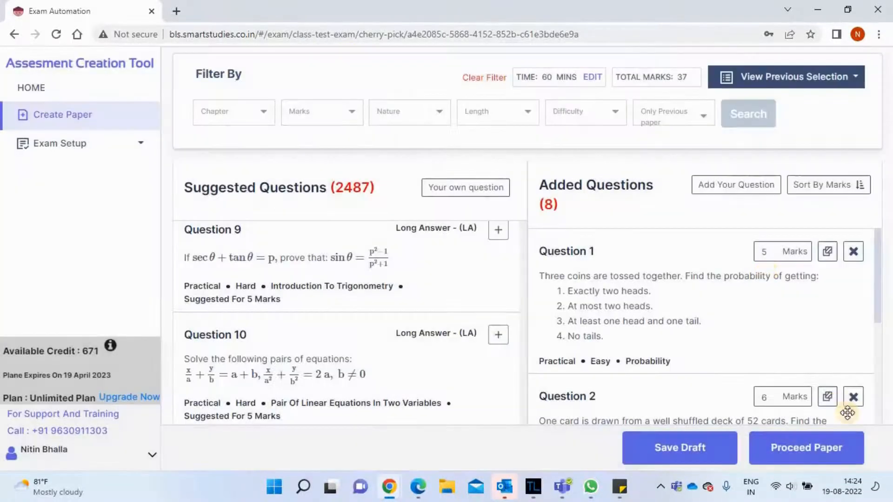
- Proceed with the paper, choose to change its time and set it to 50 minutes
{"action": "left_click", "coordinate": [810, 454]}
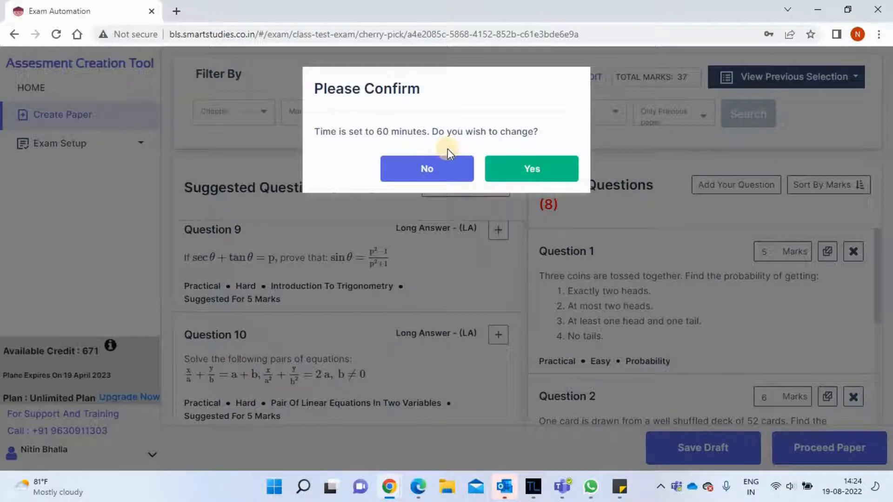
{"action": "left_click", "coordinate": [534, 176]}
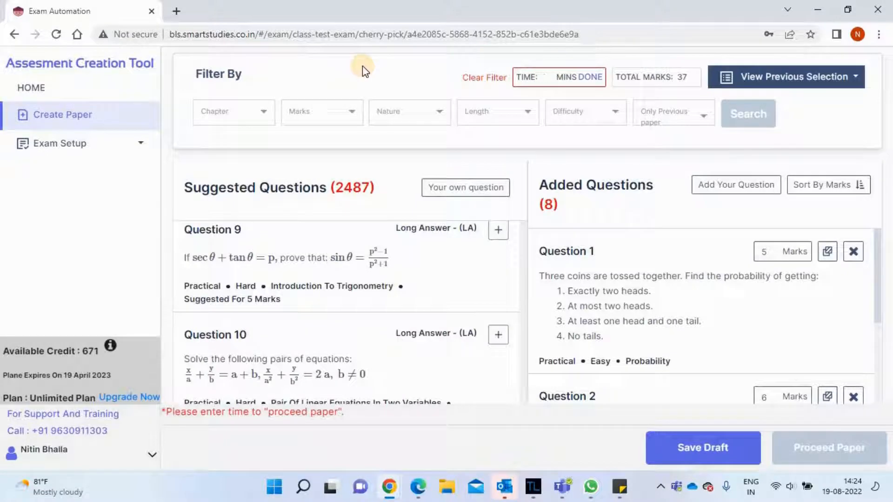
{"action": "type", "text": "50"}
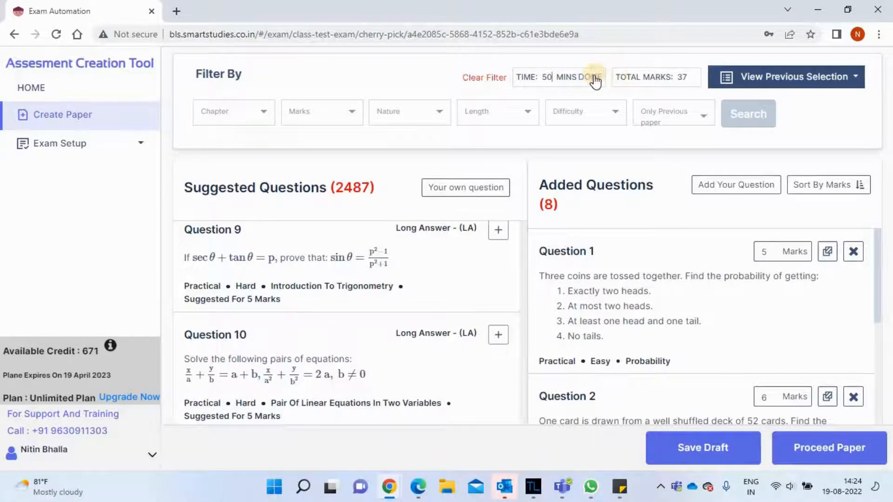
{"action": "left_click", "coordinate": [594, 77]}
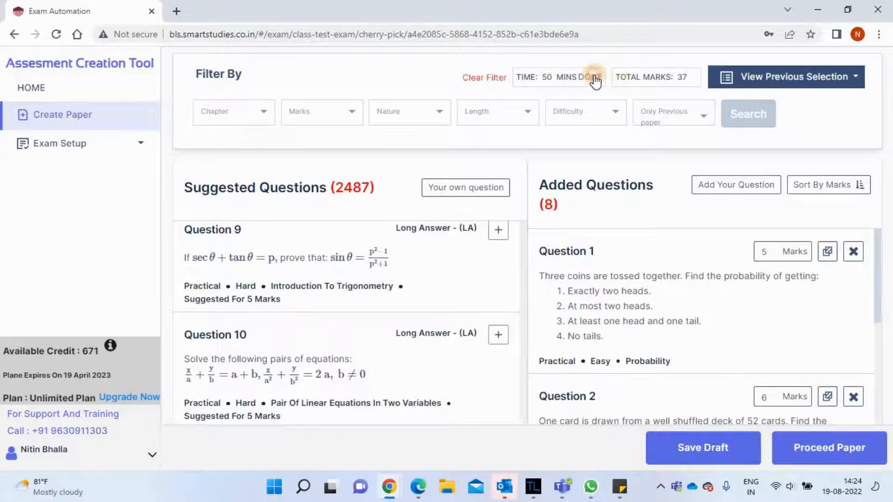
- Proceed to the paper instructions and add the saved ones "No calculators allowed.", "All questions are compulsary" and "No cheating please."
{"action": "left_click", "coordinate": [835, 446]}
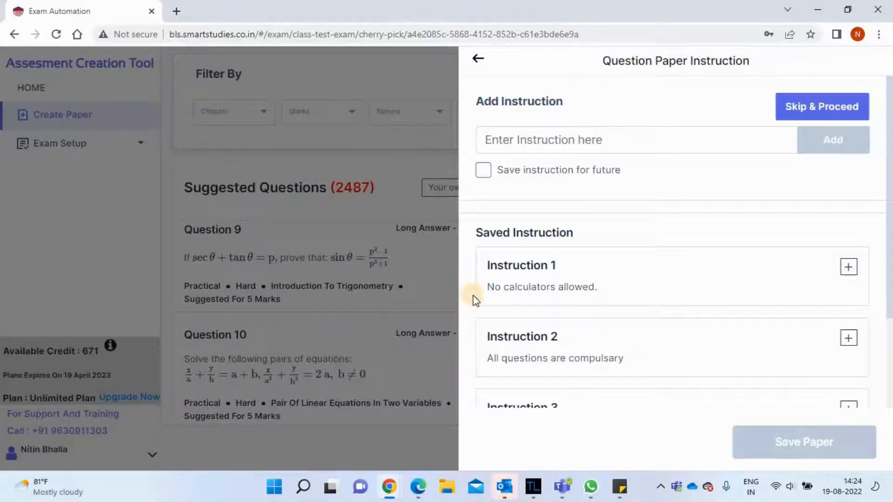
{"action": "scroll", "coordinate": [474, 300], "scroll_direction": "down", "scroll_amount": 3}
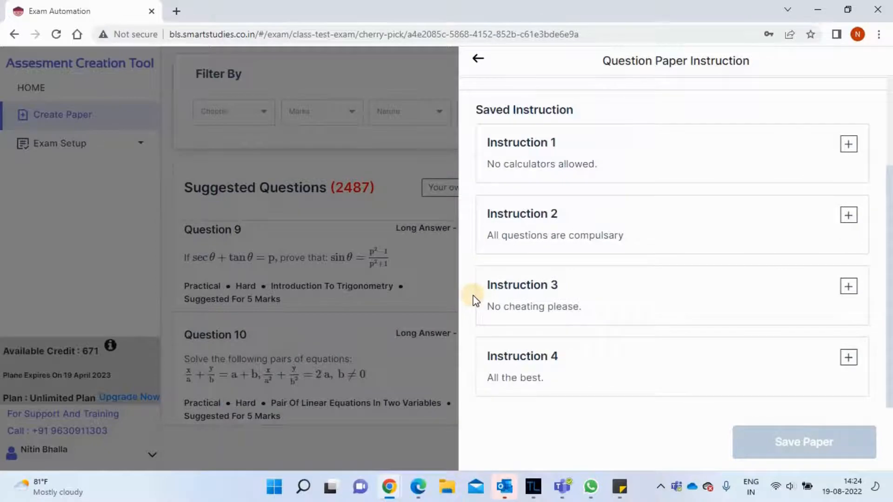
{"action": "scroll", "coordinate": [474, 300], "scroll_direction": "up", "scroll_amount": 1}
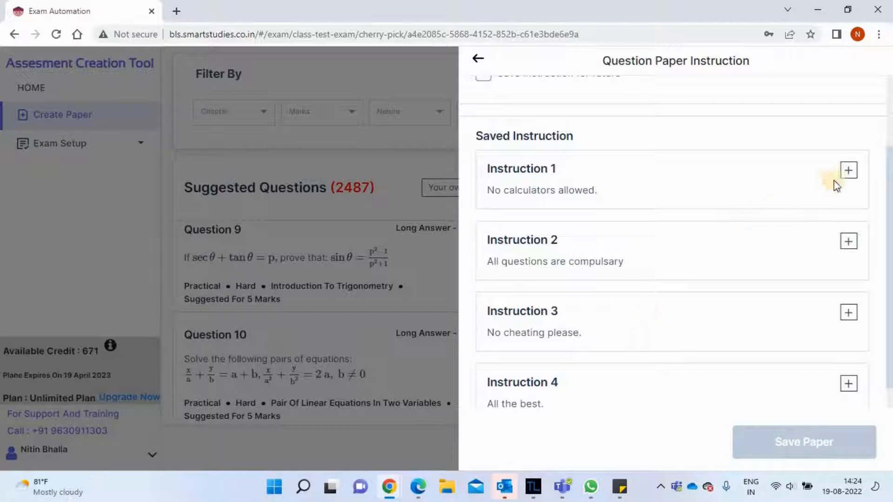
{"action": "left_click", "coordinate": [848, 176]}
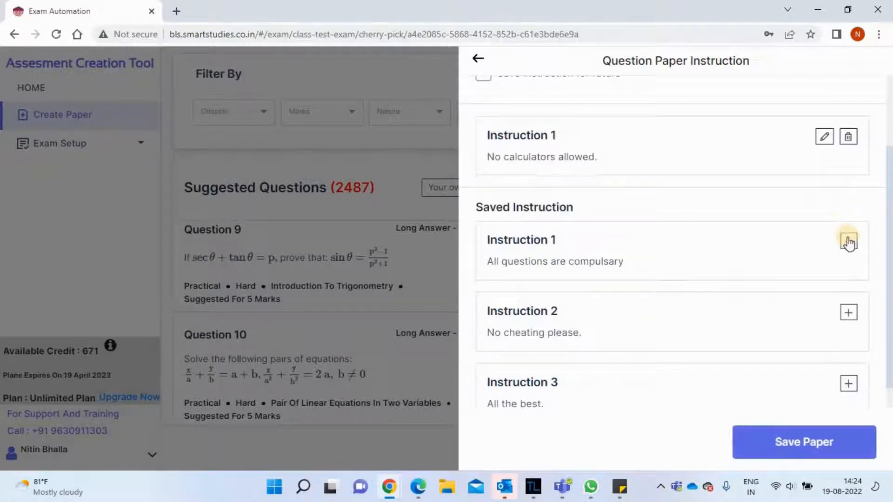
{"action": "left_click", "coordinate": [848, 241]}
{"action": "left_click", "coordinate": [848, 316]}
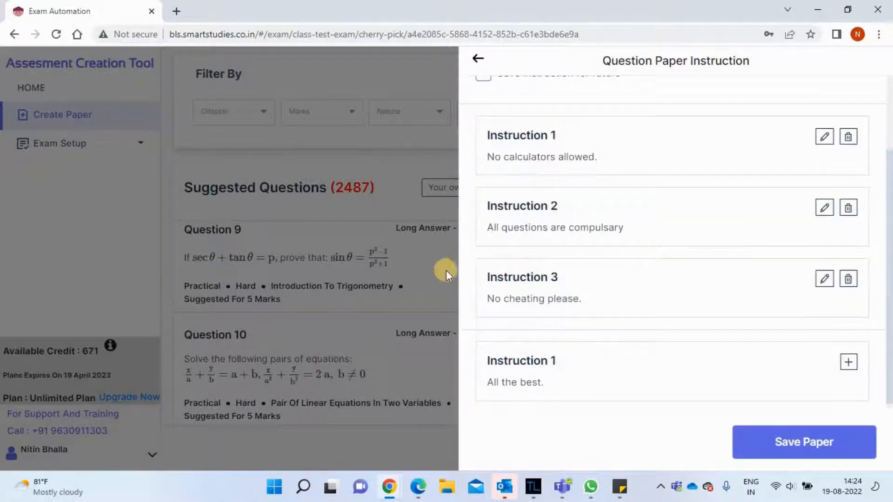
- Turn on saving instructions for future use and save the paper
{"action": "scroll", "coordinate": [471, 296], "scroll_direction": "up", "scroll_amount": 3}
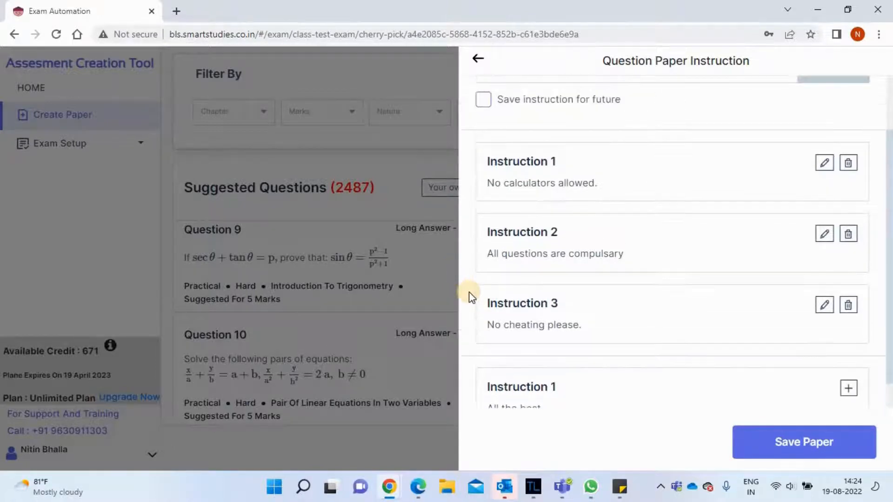
{"action": "left_click", "coordinate": [597, 141]}
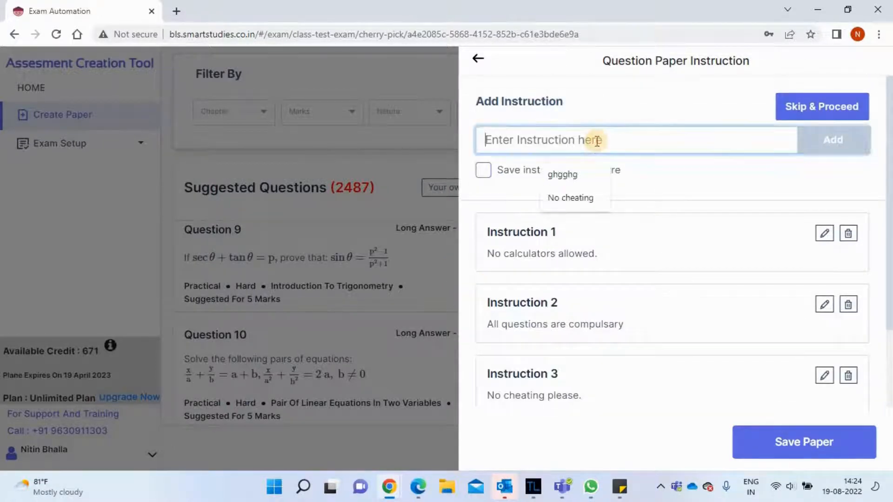
{"action": "left_click", "coordinate": [656, 187]}
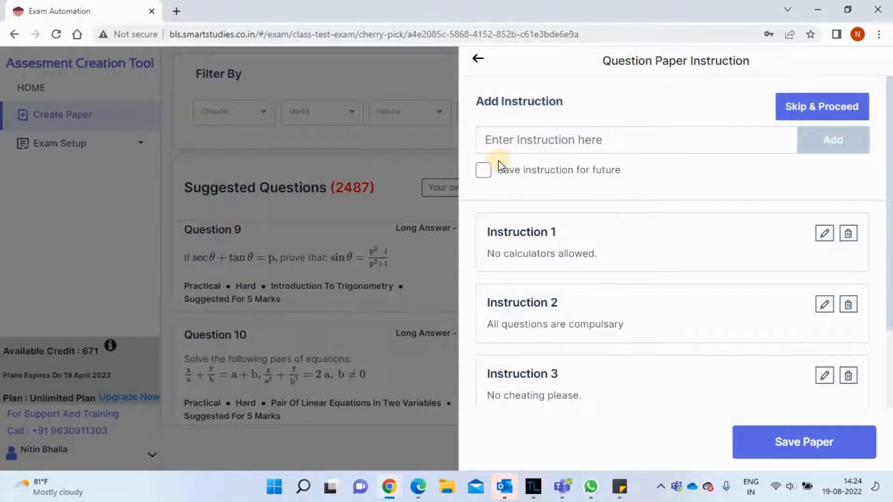
{"action": "left_click", "coordinate": [484, 172]}
{"action": "left_click", "coordinate": [807, 440]}
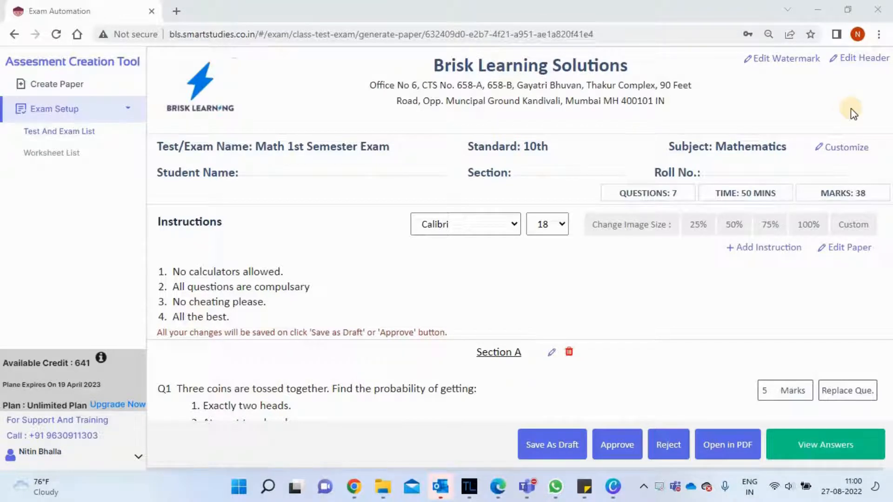
- Review the paper's header settings for institute name, address and header image, and close them without saving
{"action": "left_click", "coordinate": [868, 58]}
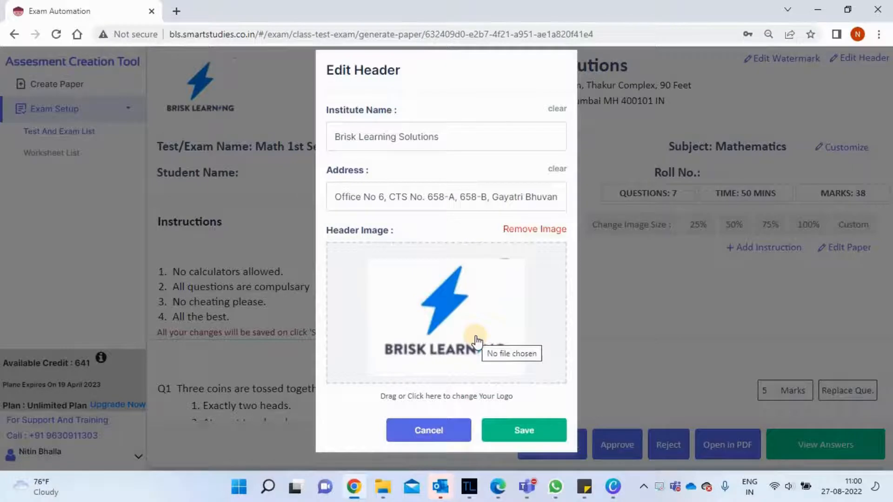
{"action": "left_click", "coordinate": [428, 433]}
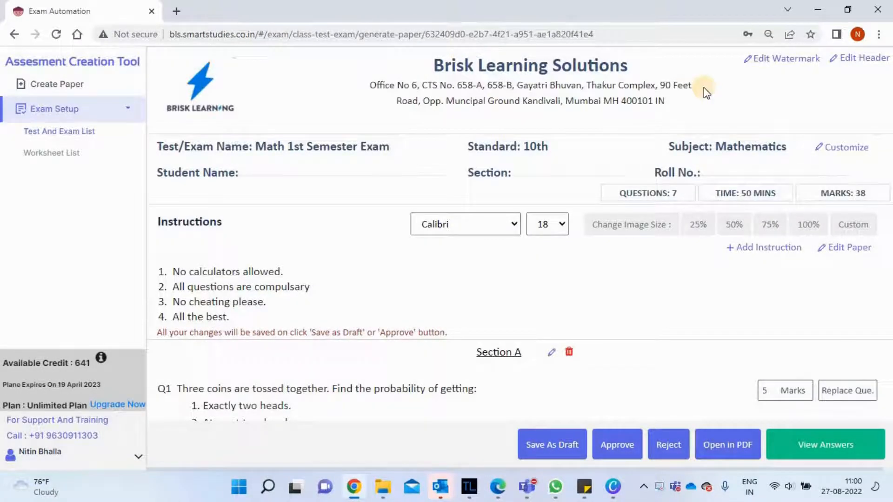
- Open the watermark settings, look at the text watermark options and return to the image file watermark
{"action": "left_click", "coordinate": [781, 62]}
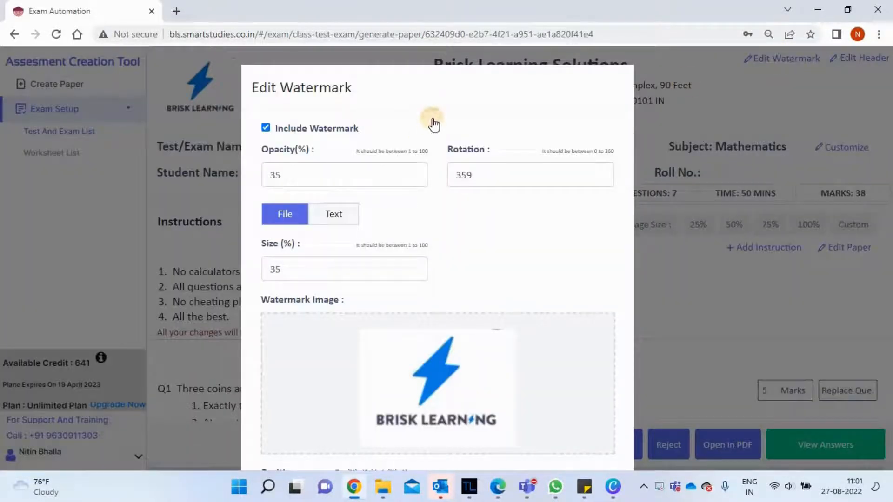
{"action": "scroll", "coordinate": [433, 120], "scroll_direction": "down", "scroll_amount": 1}
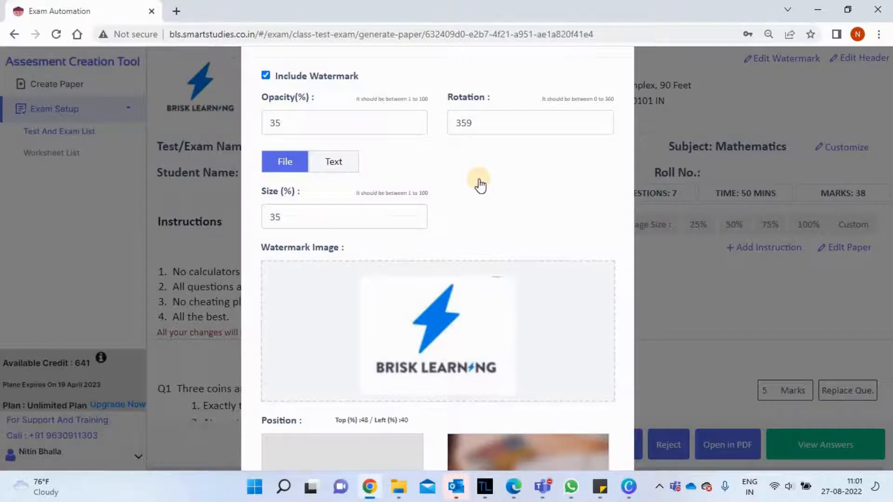
{"action": "left_click", "coordinate": [343, 169]}
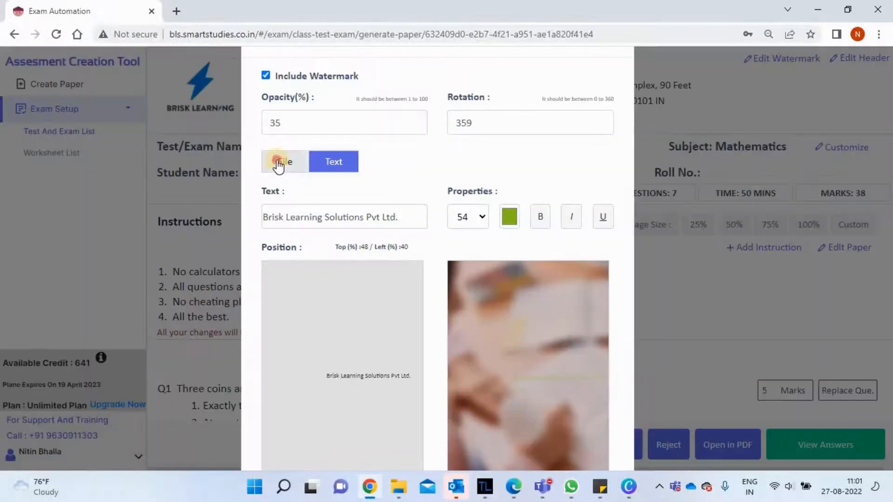
{"action": "left_click", "coordinate": [276, 163]}
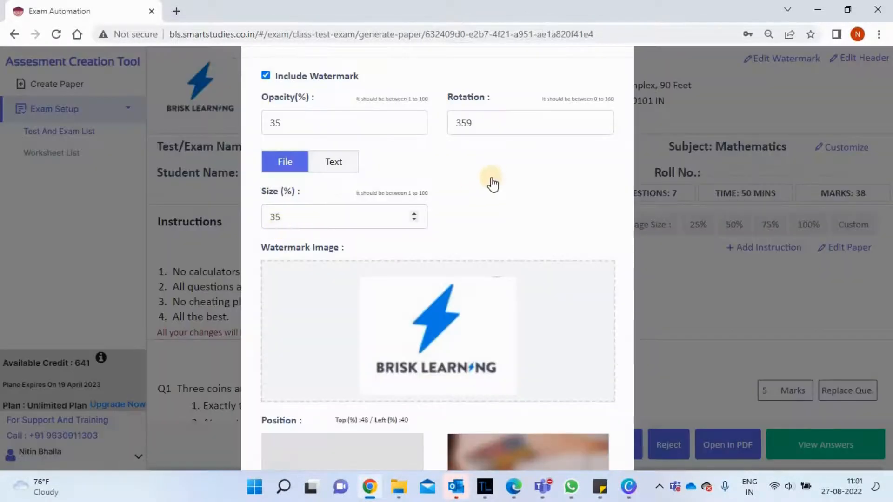
- Reposition the logo watermark to about 49% from the top and 35% from the left, and save the watermark settings
{"action": "scroll", "coordinate": [494, 184], "scroll_direction": "down", "scroll_amount": 3}
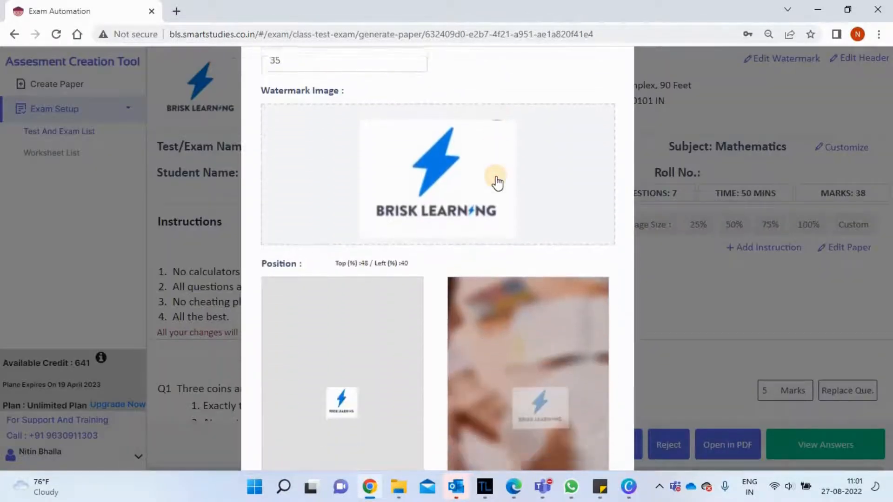
{"action": "scroll", "coordinate": [497, 183], "scroll_direction": "down", "scroll_amount": 2}
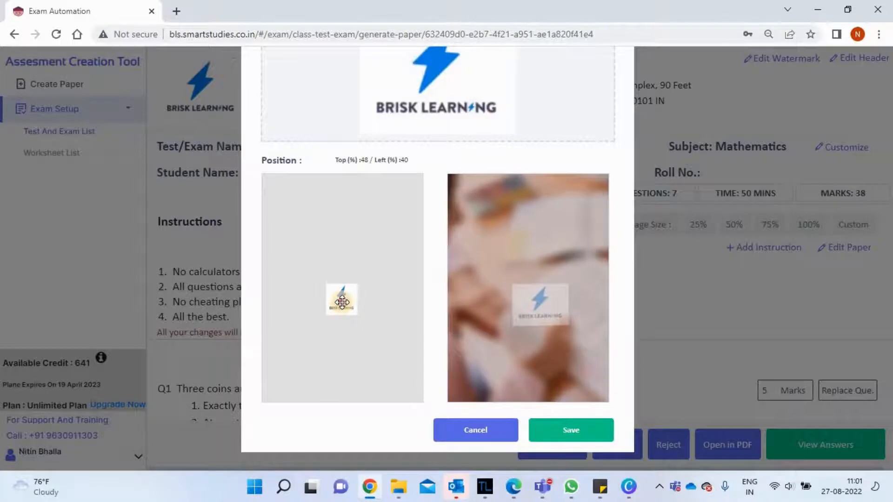
{"action": "left_click_drag", "start_coordinate": [342, 302], "coordinate": [341, 279]}
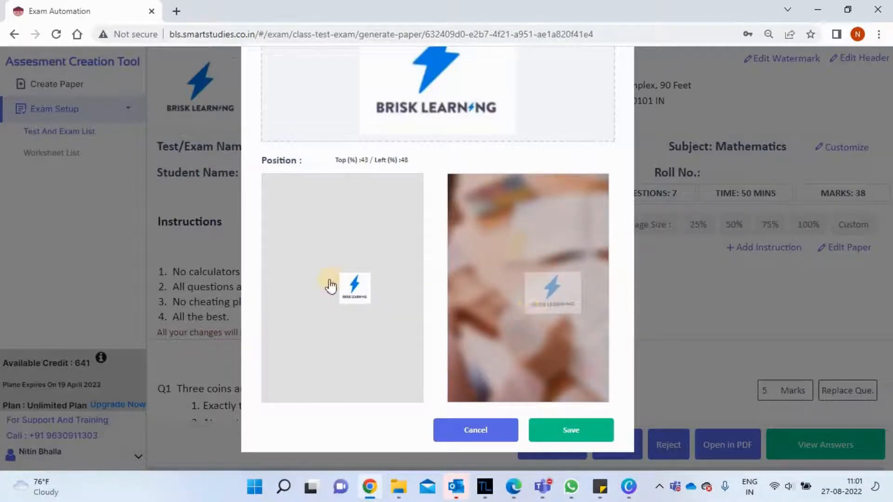
{"action": "left_click_drag", "start_coordinate": [340, 286], "coordinate": [319, 286]}
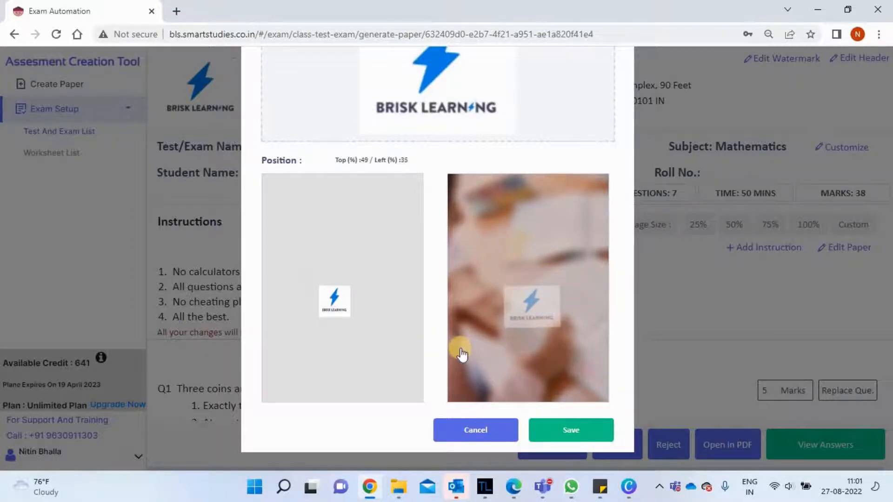
{"action": "left_click", "coordinate": [564, 429]}
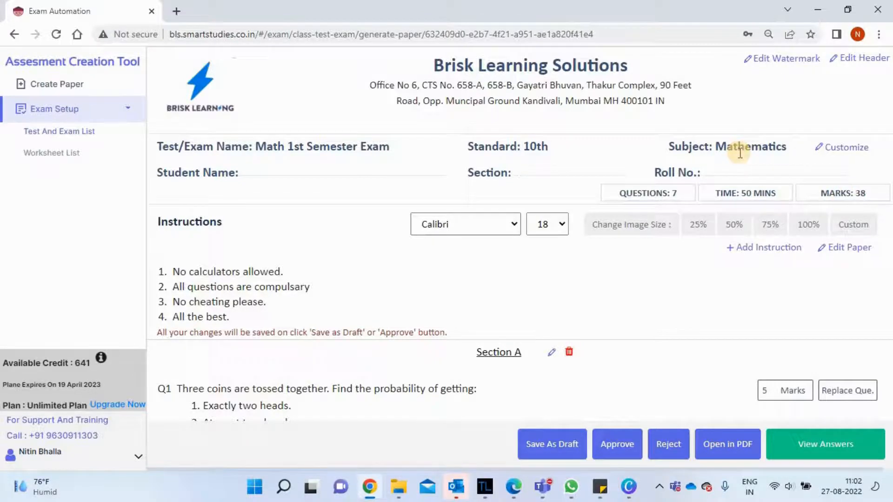
- Customize the paper details to hide Questions, Marks and Roll No., and save the setting
{"action": "left_click", "coordinate": [843, 147]}
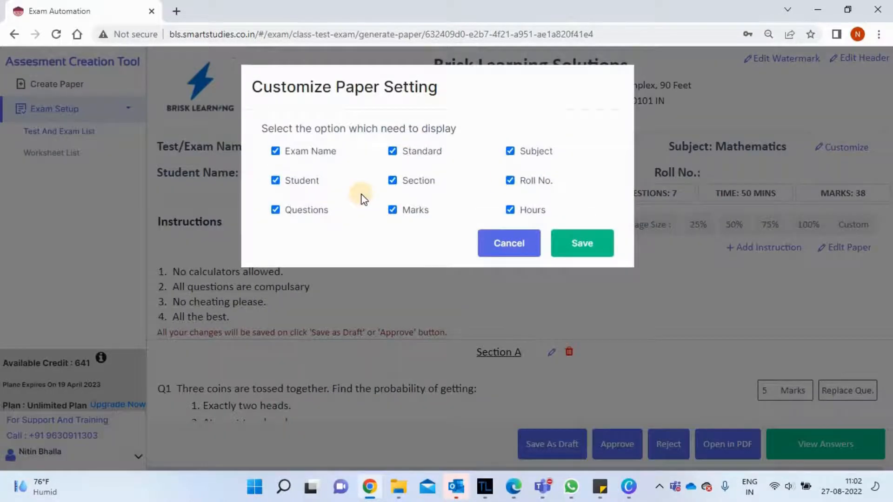
{"action": "left_click", "coordinate": [276, 210]}
{"action": "left_click", "coordinate": [391, 209]}
{"action": "left_click", "coordinate": [510, 181]}
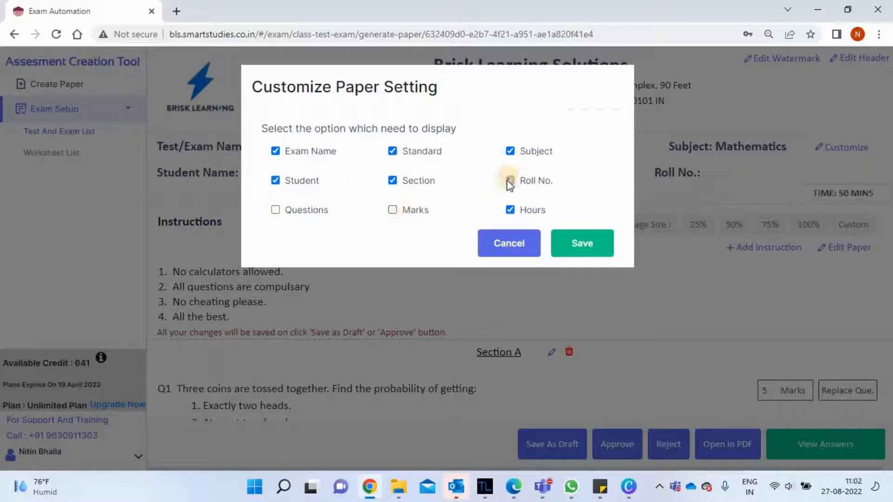
{"action": "left_click", "coordinate": [600, 242]}
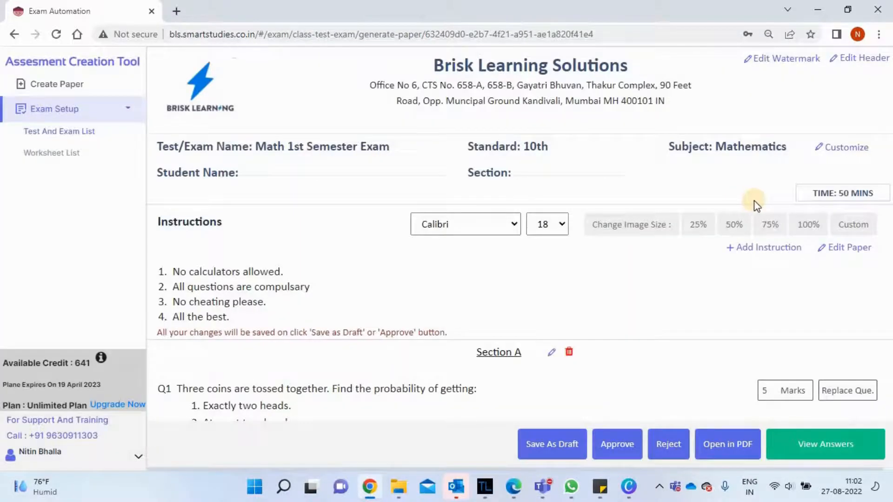
- Customize the paper details to display Roll No., Marks and Questions again, and save the setting
{"action": "left_click", "coordinate": [855, 147]}
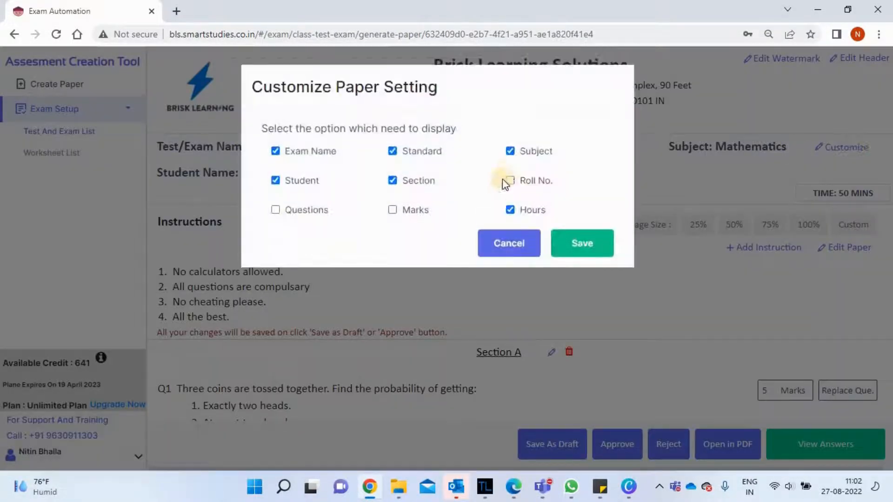
{"action": "left_click", "coordinate": [510, 182]}
{"action": "left_click", "coordinate": [392, 210]}
{"action": "left_click", "coordinate": [276, 210]}
{"action": "left_click", "coordinate": [602, 251]}
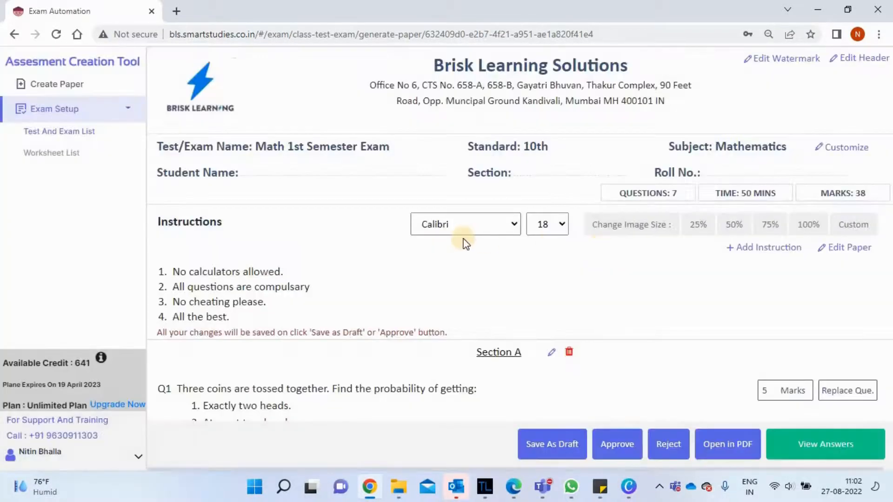
- Change the paper's font to Verdana and view the available font sizes without picking another one
{"action": "left_click", "coordinate": [475, 228]}
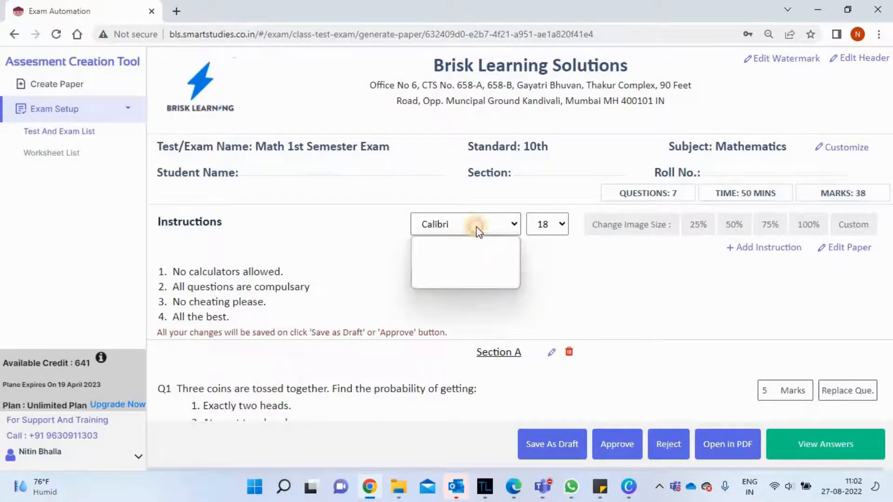
{"action": "left_click", "coordinate": [454, 268]}
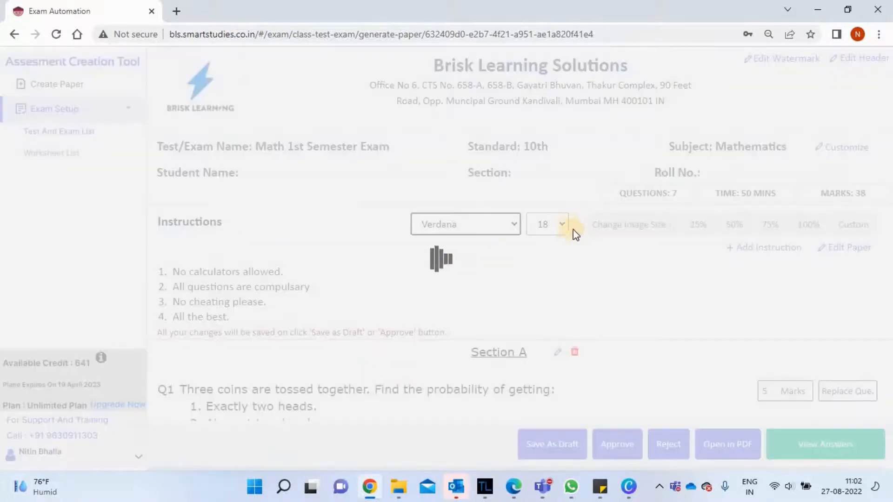
{"action": "left_click", "coordinate": [558, 226]}
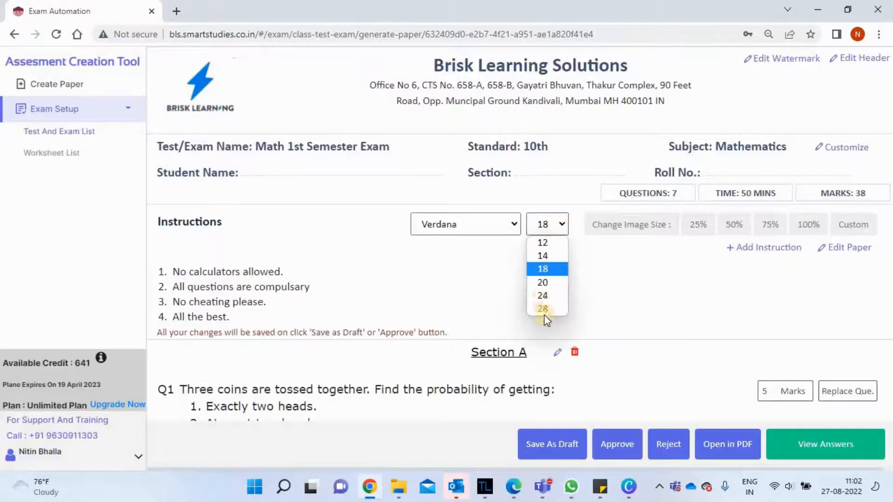
{"action": "left_click", "coordinate": [597, 298]}
- Set the paper's image size to 50% and check the figures throughout the questions
{"action": "scroll", "coordinate": [597, 300], "scroll_direction": "down", "scroll_amount": 10}
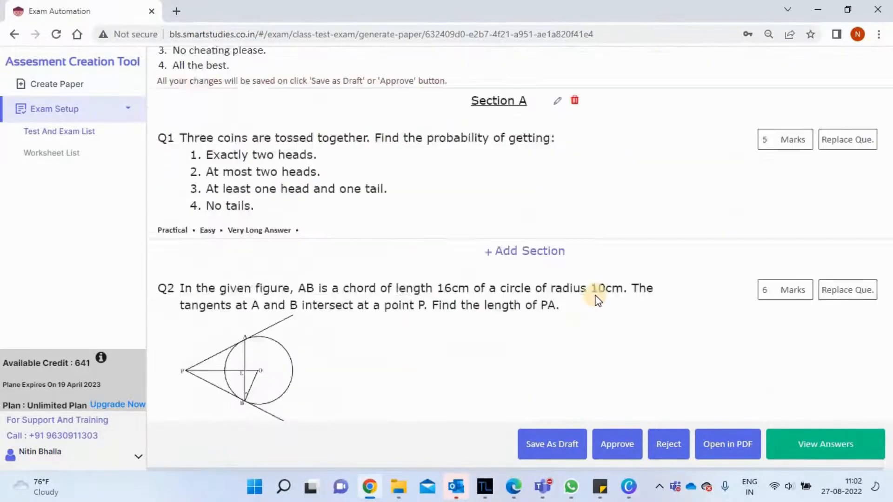
{"action": "scroll", "coordinate": [597, 300], "scroll_direction": "down", "scroll_amount": 8}
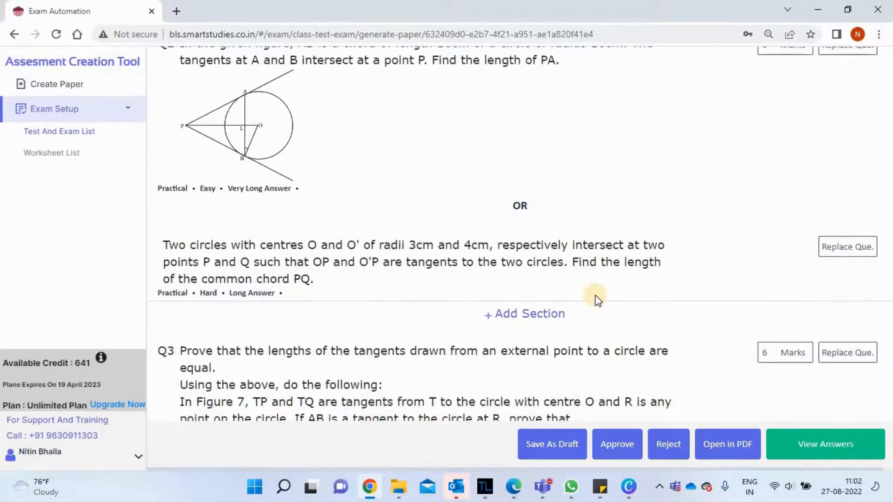
{"action": "scroll", "coordinate": [596, 298], "scroll_direction": "up", "scroll_amount": 18}
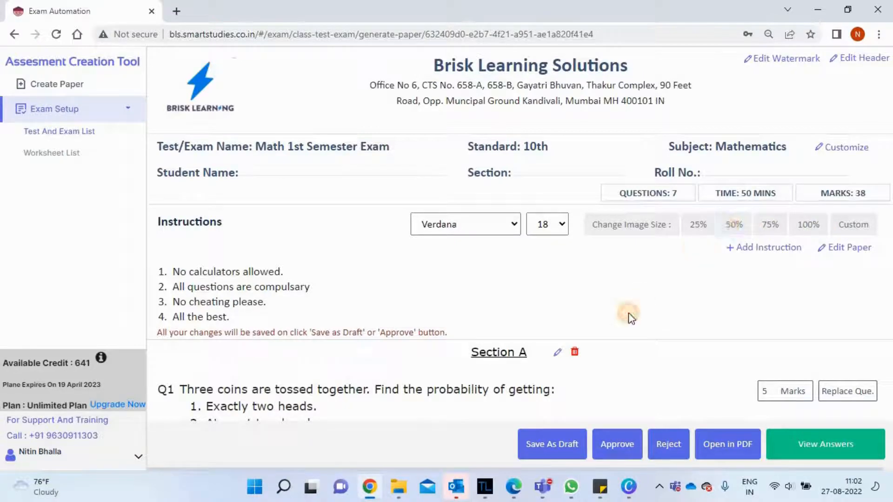
{"action": "scroll", "coordinate": [632, 318], "scroll_direction": "down", "scroll_amount": 1}
{"action": "scroll", "coordinate": [631, 318], "scroll_direction": "down", "scroll_amount": 15}
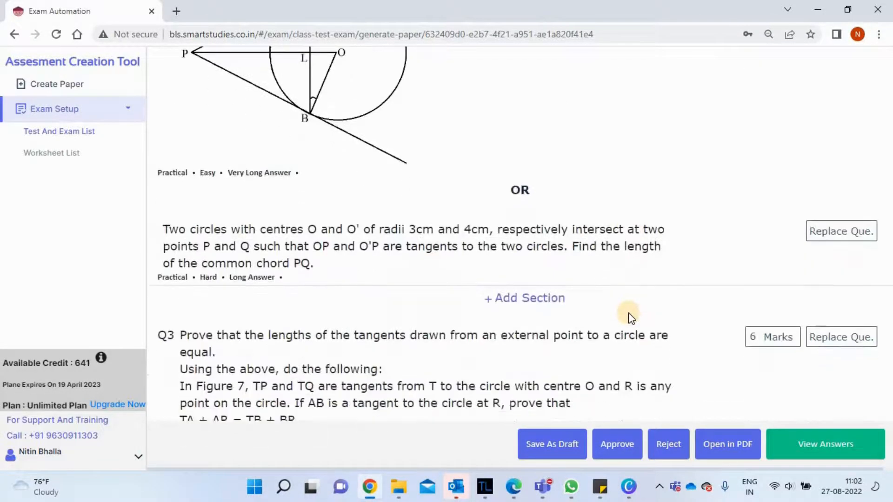
{"action": "scroll", "coordinate": [629, 312], "scroll_direction": "down", "scroll_amount": 20}
{"action": "scroll", "coordinate": [629, 312], "scroll_direction": "up", "scroll_amount": 10}
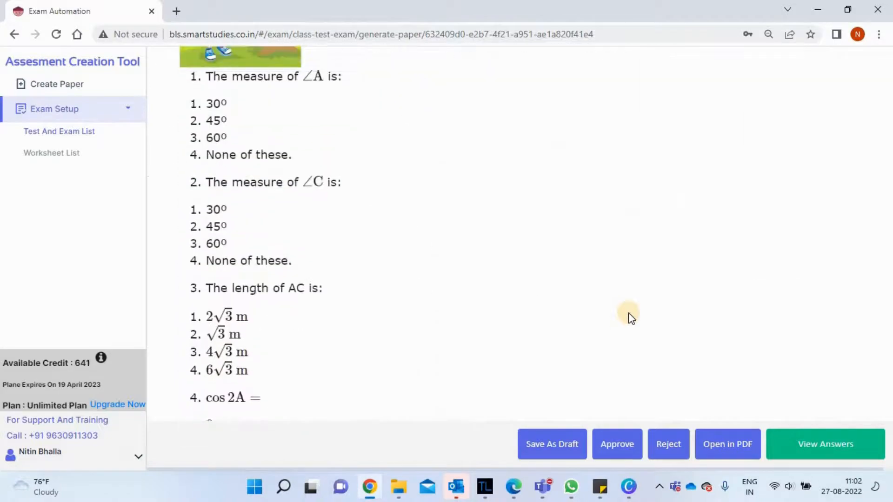
{"action": "scroll", "coordinate": [630, 313], "scroll_direction": "up", "scroll_amount": 20}
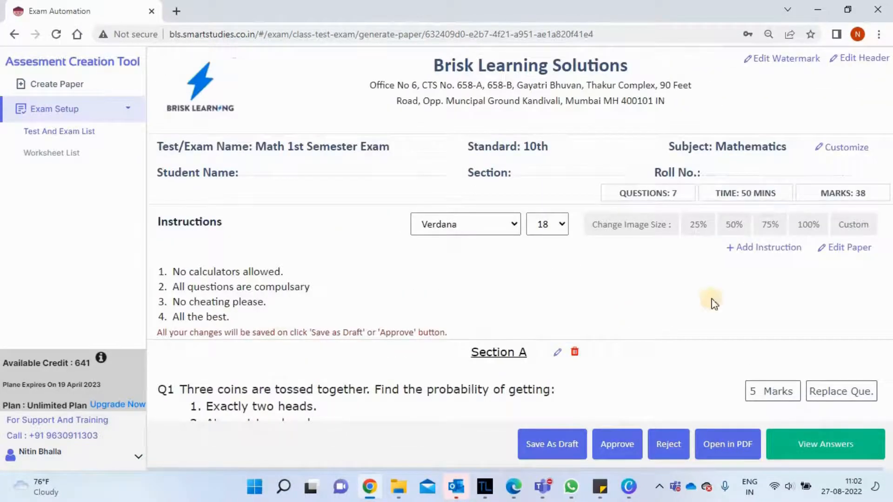
{"action": "left_click", "coordinate": [772, 257]}
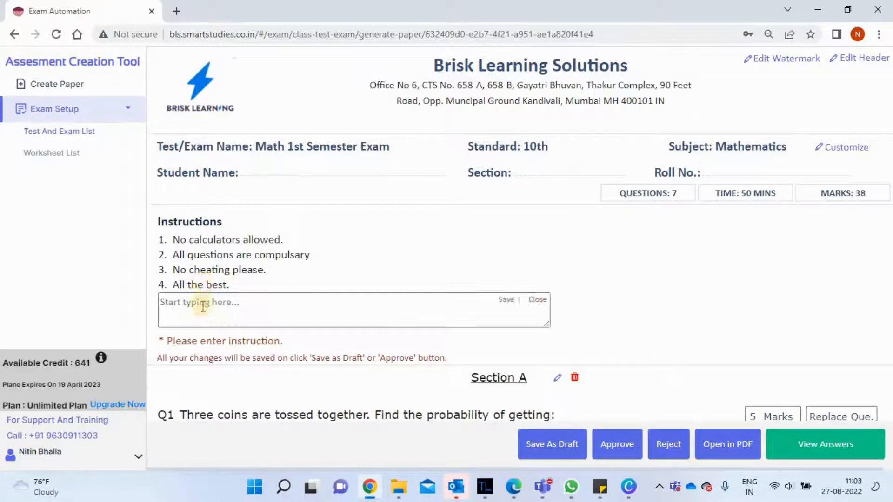
{"action": "left_click", "coordinate": [202, 307]}
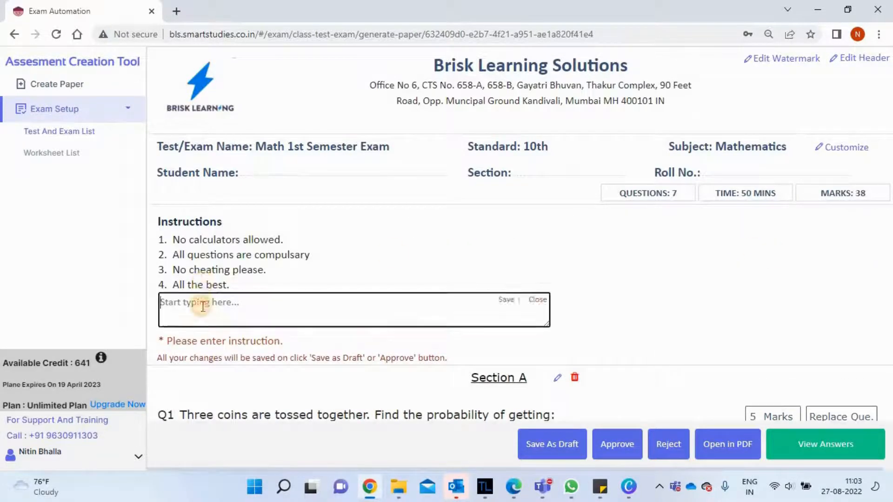
{"action": "left_click", "coordinate": [533, 306]}
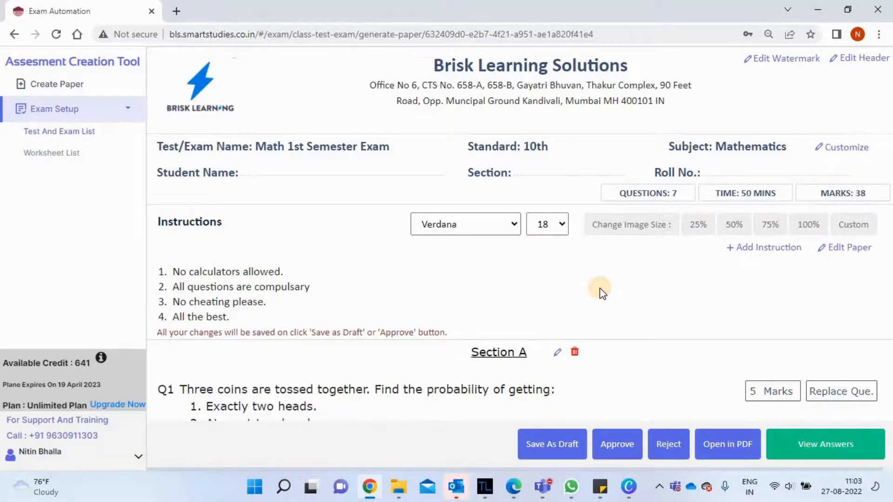
- Delete the Section A heading above question 1 and confirm the deletion
{"action": "scroll", "coordinate": [603, 293], "scroll_direction": "down", "scroll_amount": 4}
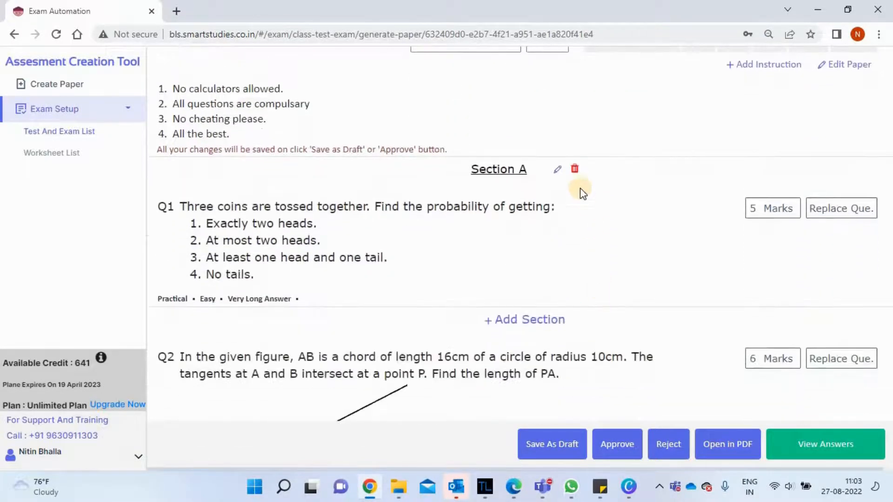
{"action": "left_click", "coordinate": [575, 169]}
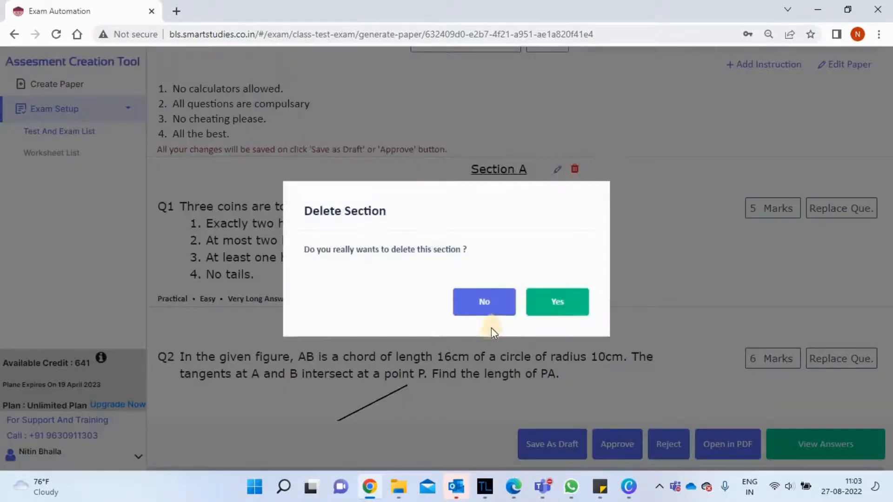
{"action": "left_click", "coordinate": [540, 306]}
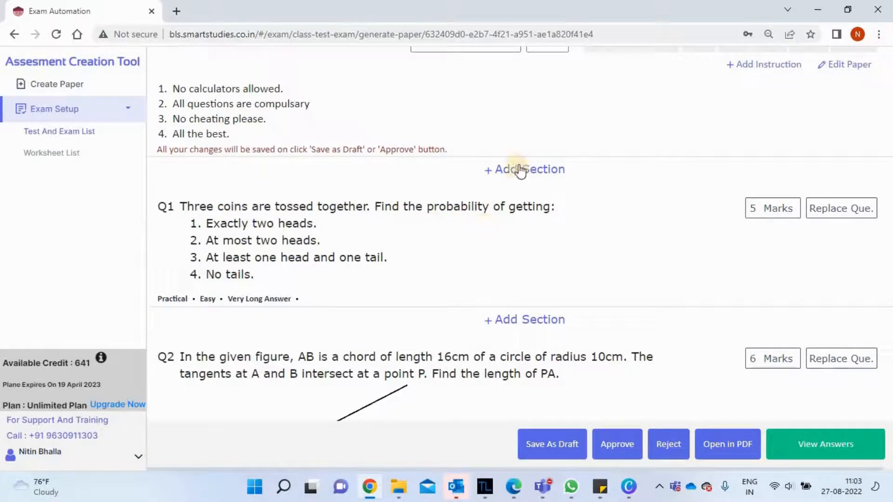
- Add a section named "Section A" above question 1
{"action": "left_click", "coordinate": [549, 168]}
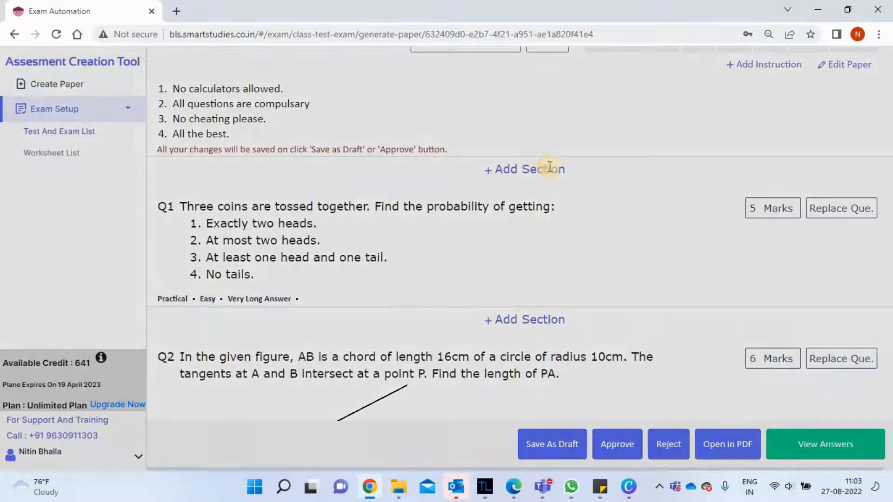
{"action": "left_click", "coordinate": [426, 260]}
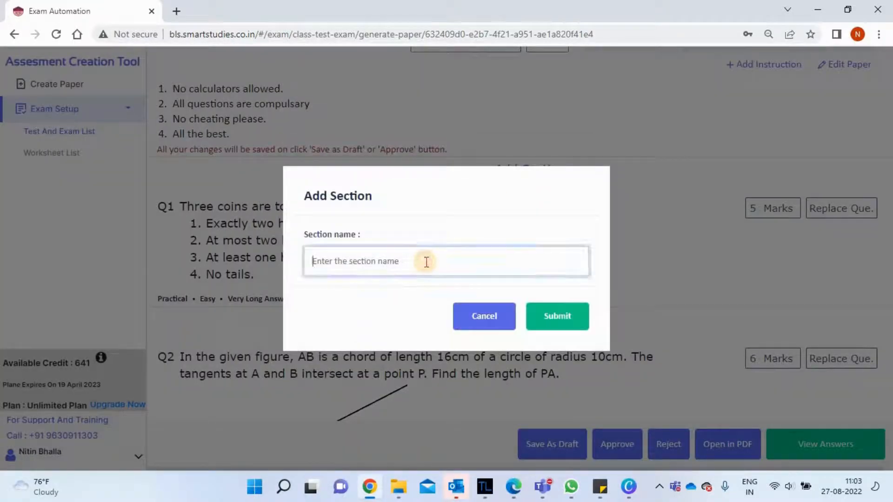
{"action": "type", "text": "Section A"}
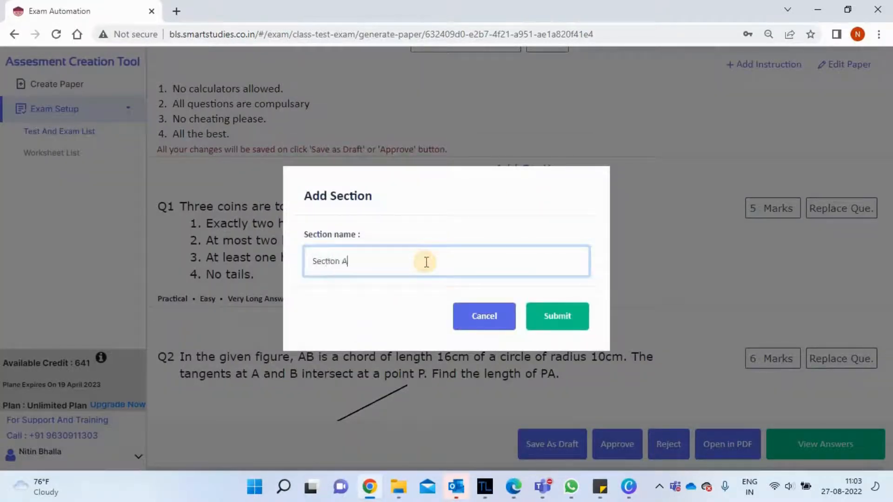
{"action": "left_click", "coordinate": [560, 320]}
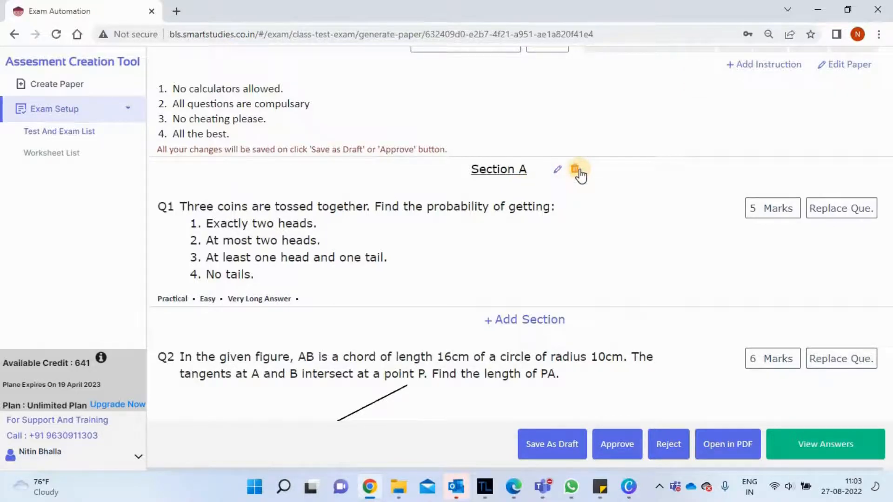
- Edit question 1 to capitalize "Probability" and end its first line with "getting-" instead of a colon, then finish editing
{"action": "scroll", "coordinate": [604, 244], "scroll_direction": "down", "scroll_amount": 1}
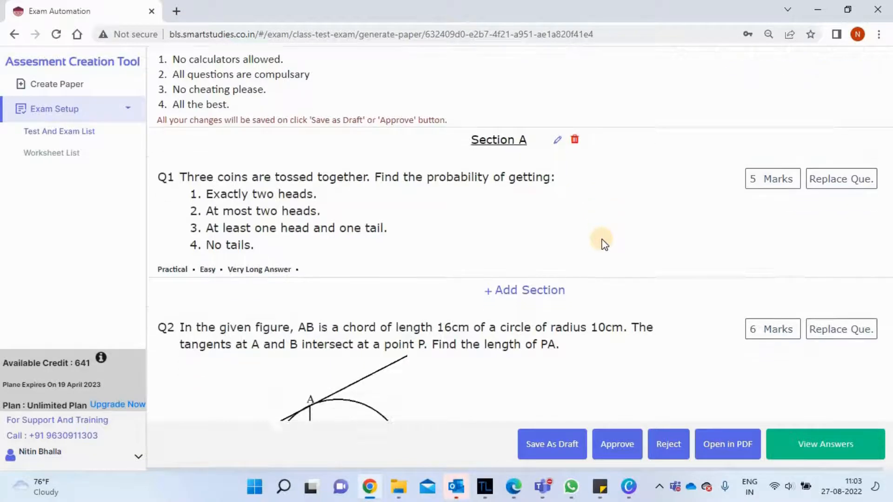
{"action": "scroll", "coordinate": [603, 244], "scroll_direction": "down", "scroll_amount": 1}
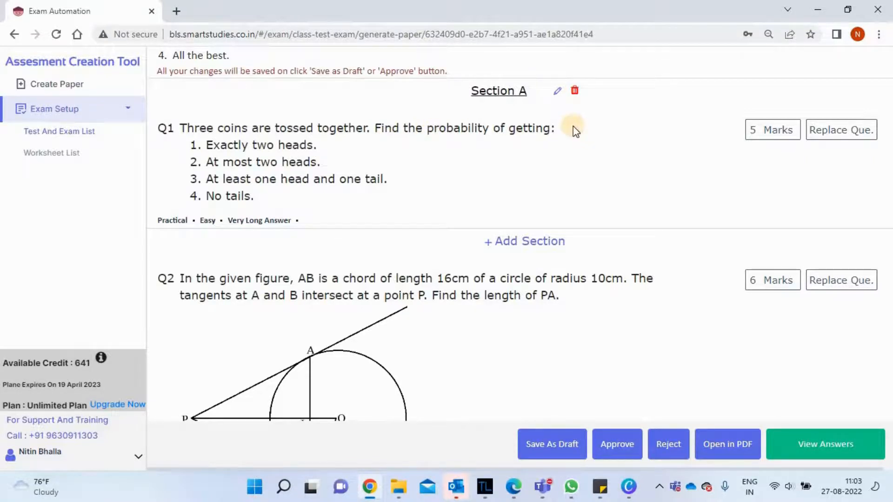
{"action": "left_click", "coordinate": [549, 128]}
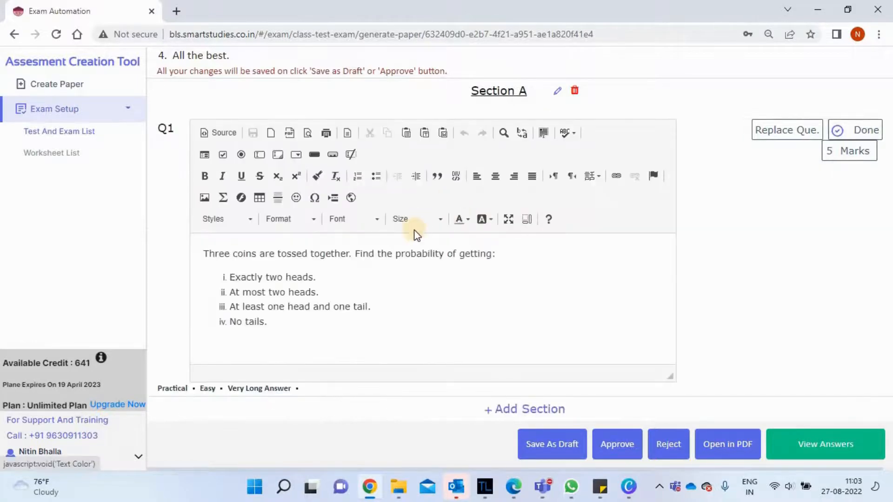
{"action": "left_click", "coordinate": [398, 253]}
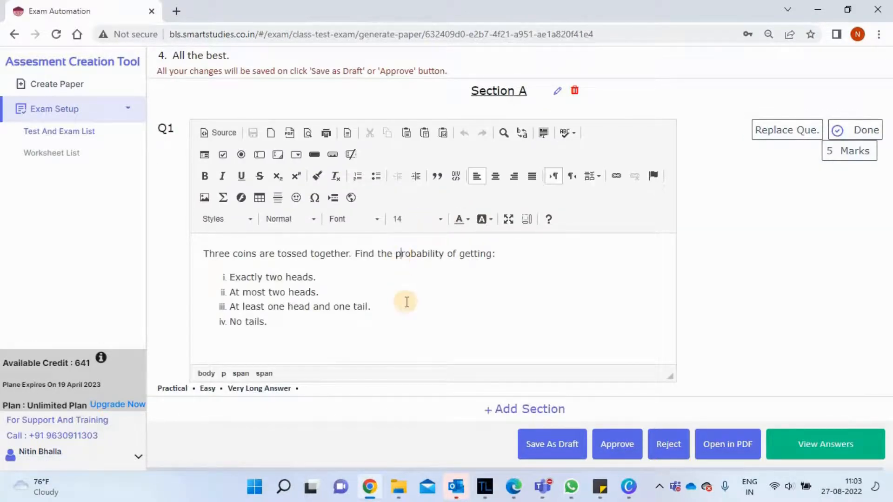
{"action": "key", "text": "BackSpace"}
{"action": "type", "text": "P"}
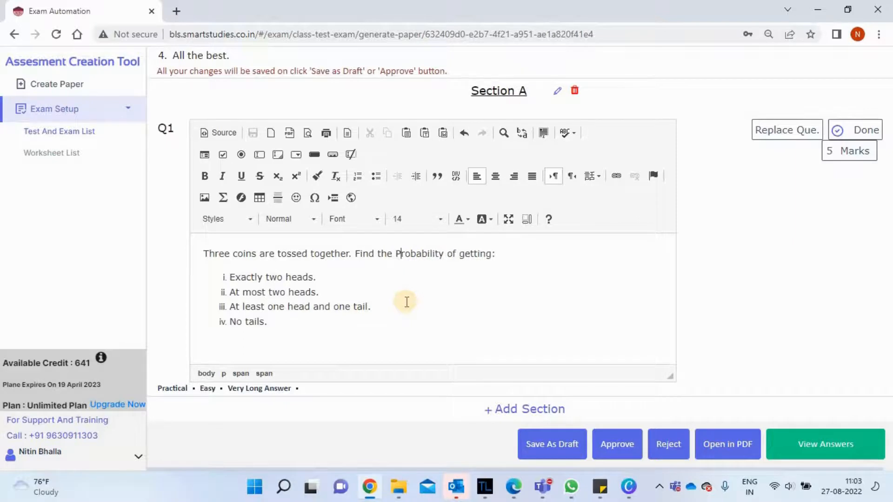
{"action": "left_click", "coordinate": [507, 258]}
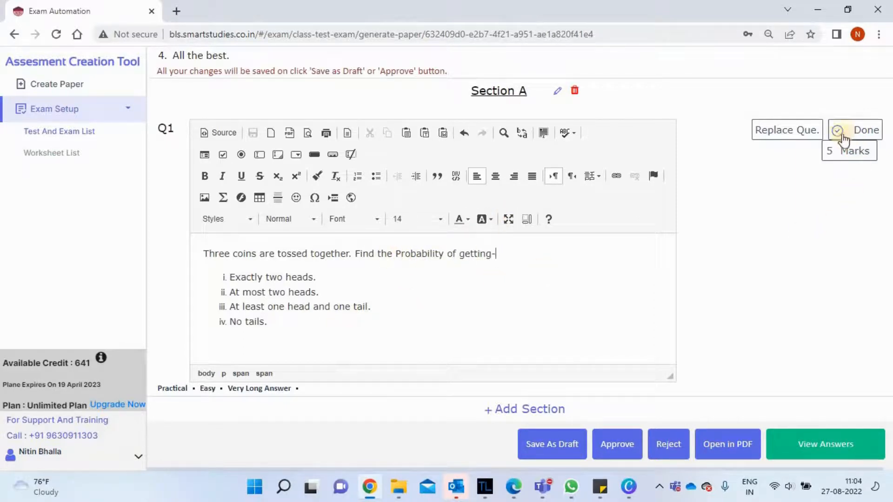
{"action": "left_click", "coordinate": [866, 132]}
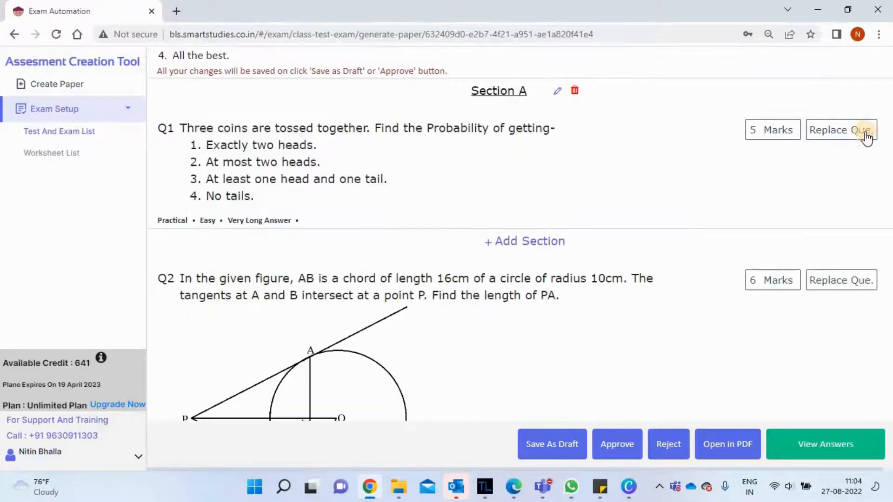
- Open the exam paper in PDF form, review its pages and print preview, and cancel printing
{"action": "scroll", "coordinate": [590, 195], "scroll_direction": "up", "scroll_amount": 1}
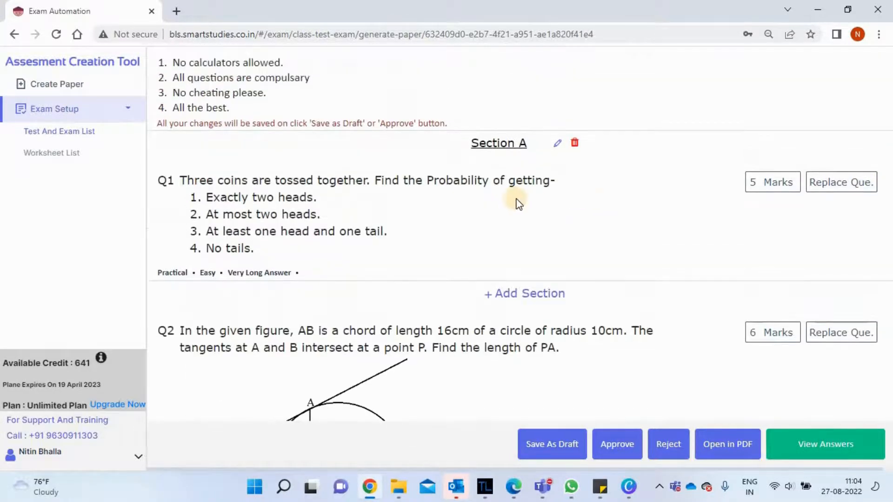
{"action": "scroll", "coordinate": [555, 226], "scroll_direction": "down", "scroll_amount": 20}
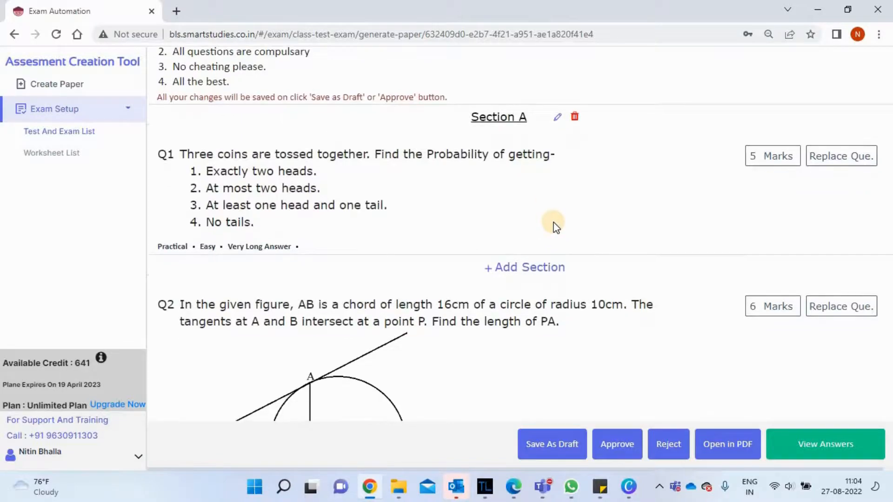
{"action": "scroll", "coordinate": [556, 227], "scroll_direction": "down", "scroll_amount": 20}
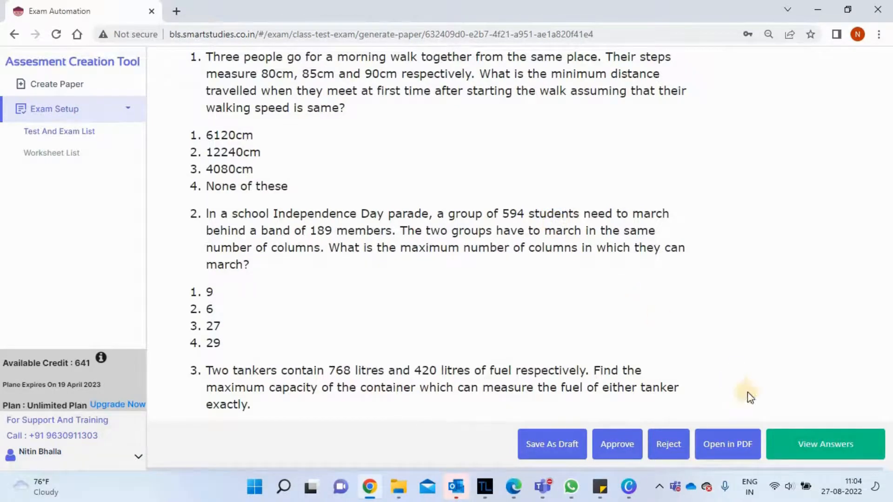
{"action": "left_click", "coordinate": [732, 445]}
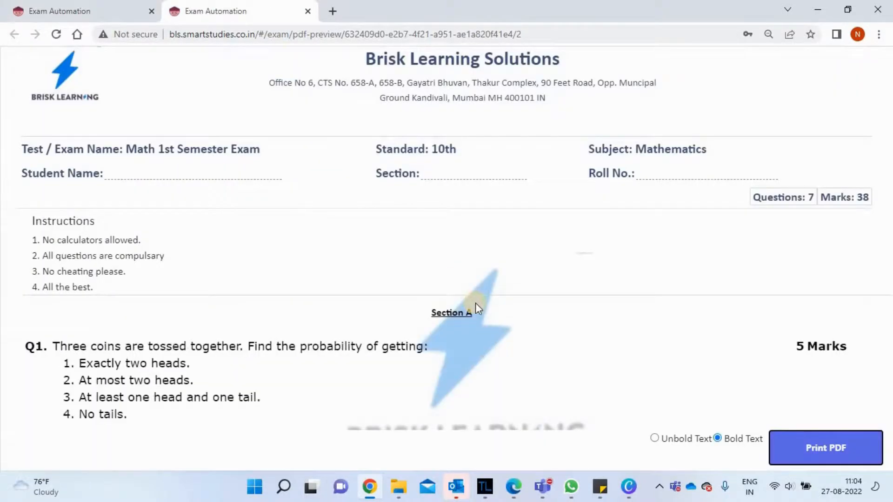
{"action": "scroll", "coordinate": [475, 303], "scroll_direction": "down", "scroll_amount": 10}
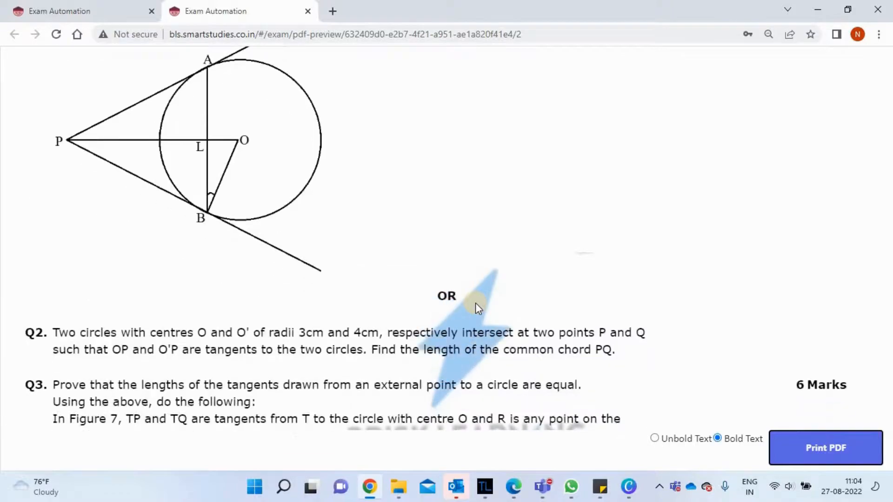
{"action": "scroll", "coordinate": [475, 303], "scroll_direction": "down", "scroll_amount": 15}
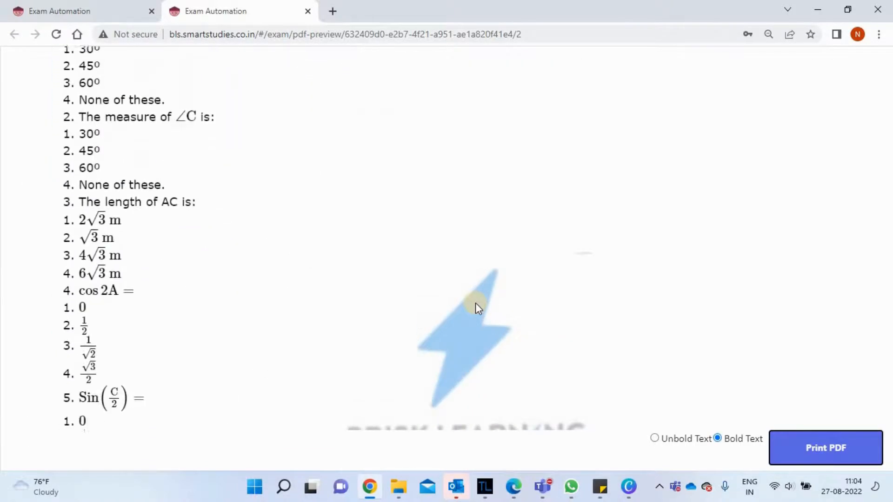
{"action": "left_click", "coordinate": [838, 448]}
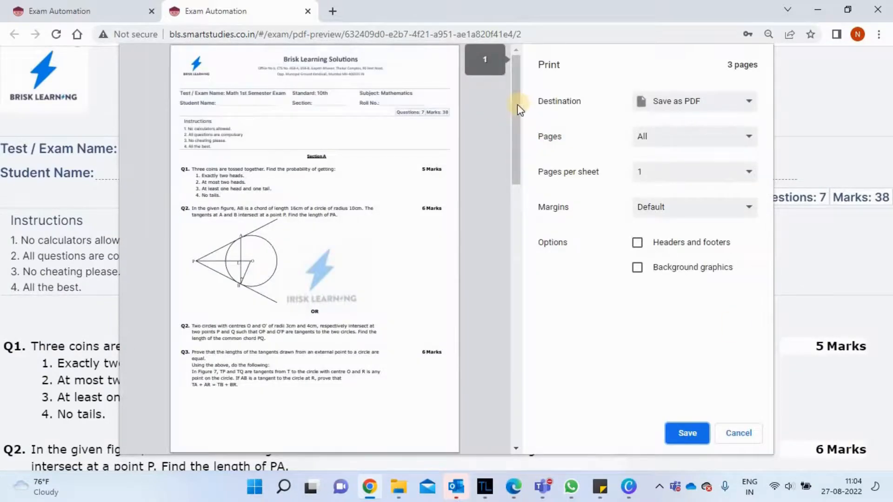
{"action": "left_click_drag", "start_coordinate": [518, 108], "coordinate": [506, 82]}
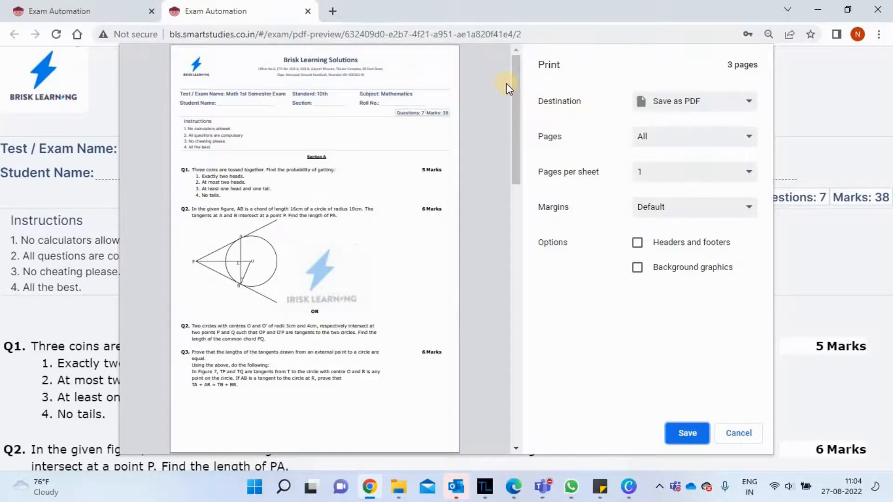
{"action": "left_click", "coordinate": [737, 435]}
- Return to the paper, open its answer sheet and look through the solutions for the first questions
{"action": "left_click", "coordinate": [69, 9]}
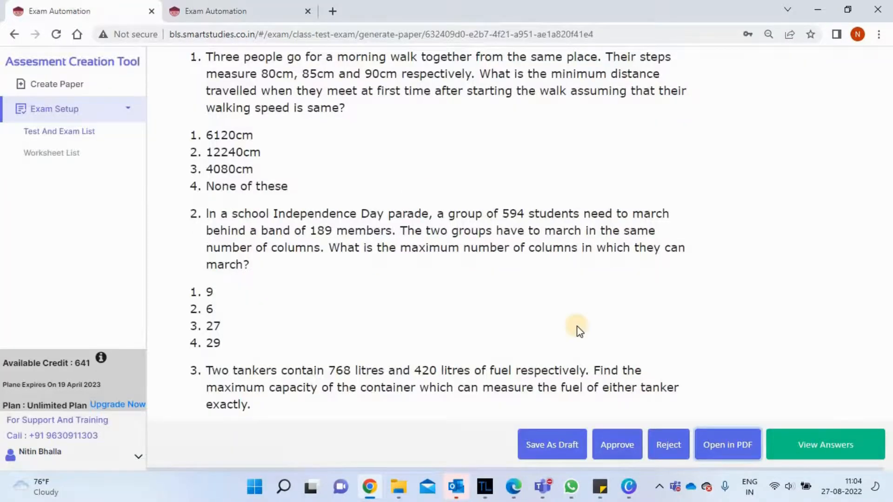
{"action": "left_click", "coordinate": [818, 447]}
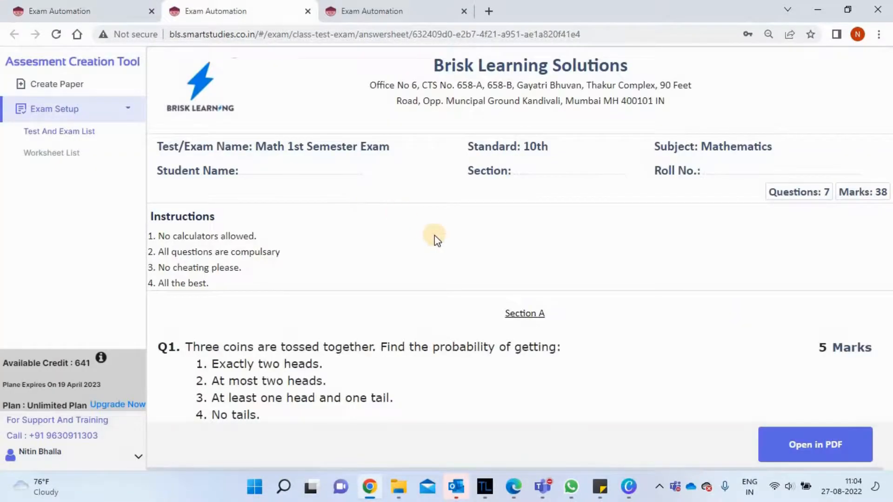
{"action": "scroll", "coordinate": [435, 236], "scroll_direction": "down", "scroll_amount": 10}
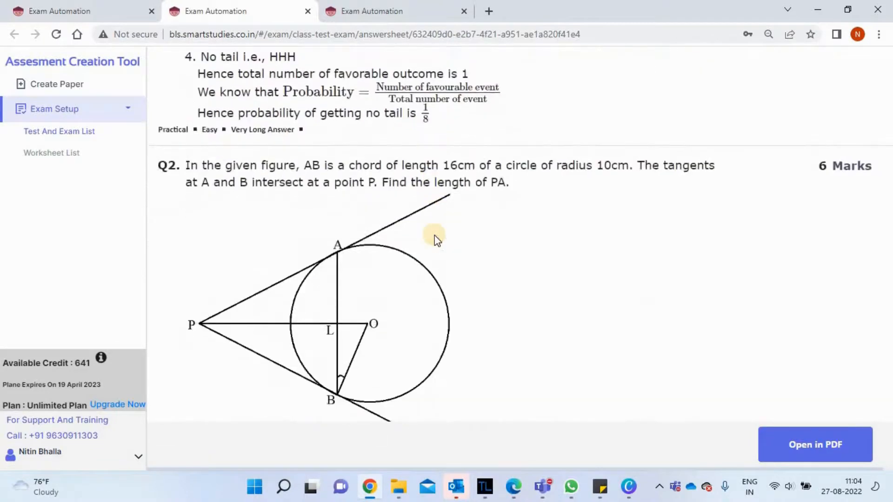
{"action": "scroll", "coordinate": [434, 236], "scroll_direction": "down", "scroll_amount": 12}
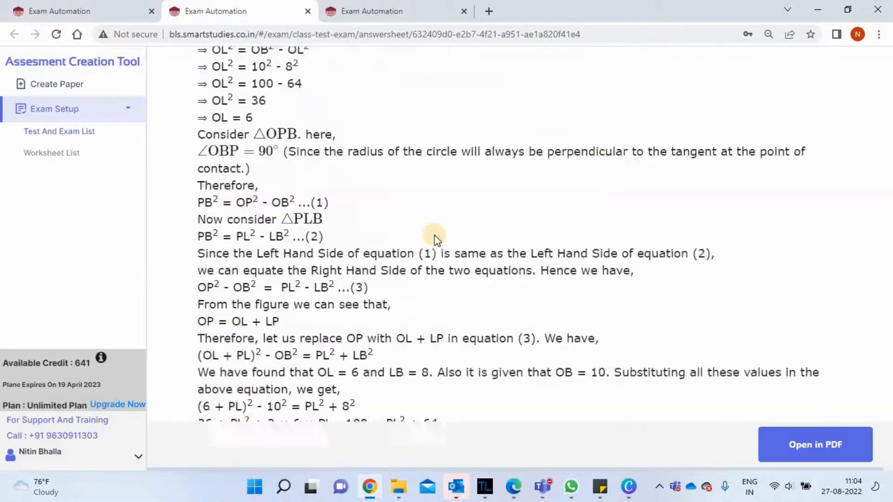
{"action": "scroll", "coordinate": [435, 236], "scroll_direction": "down", "scroll_amount": 13}
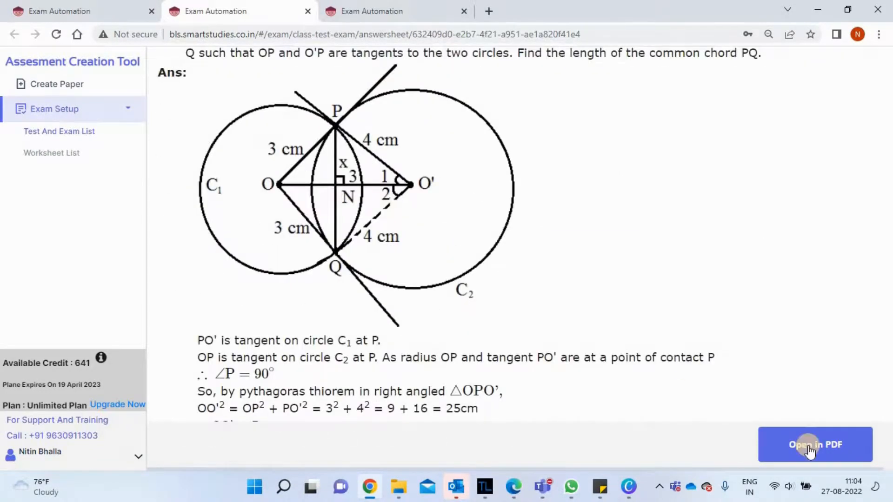
- Open the answer sheet in PDF form and review its print preview through to the last page
{"action": "left_click", "coordinate": [809, 448]}
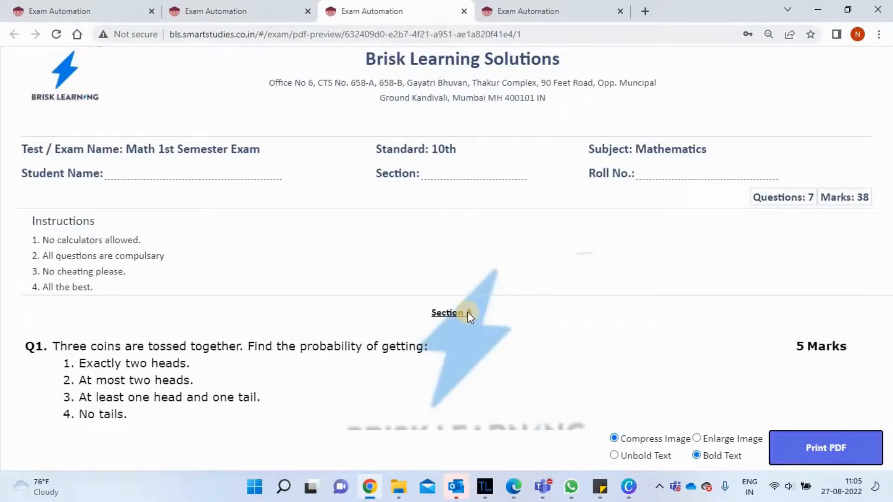
{"action": "left_click", "coordinate": [815, 447]}
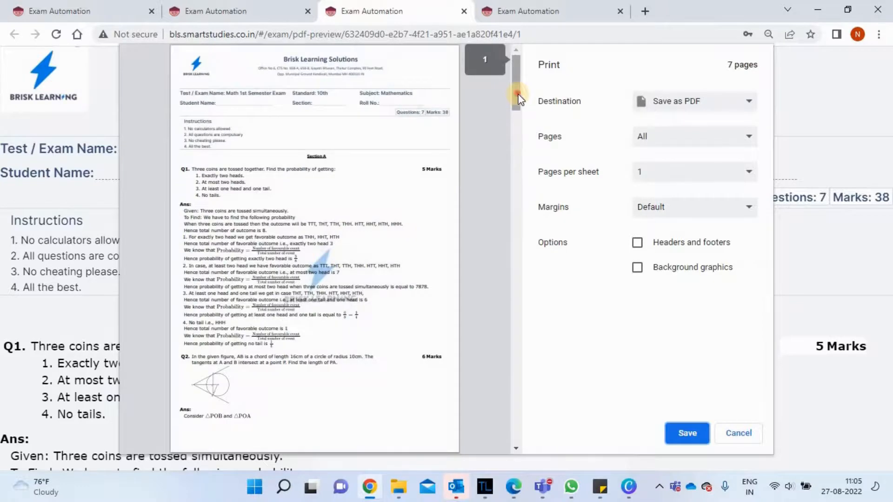
{"action": "left_click_drag", "start_coordinate": [518, 98], "coordinate": [520, 419]}
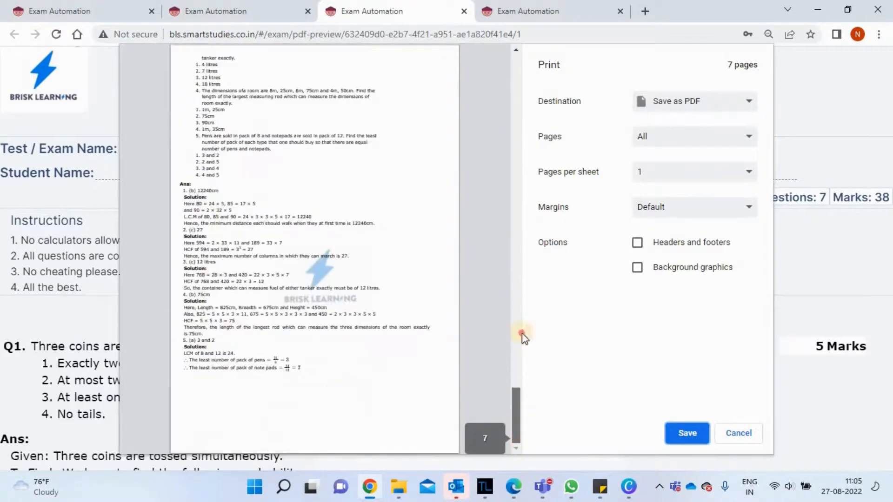
{"action": "left_click_drag", "start_coordinate": [523, 337], "coordinate": [507, 36]}
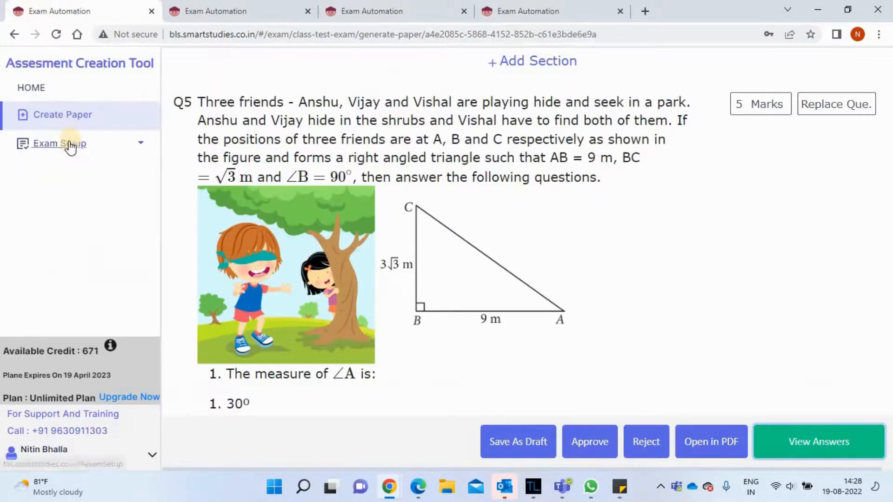
- Open the test and exam list and archive the 12th-standard Accountancy exam paper
{"action": "left_click", "coordinate": [59, 144]}
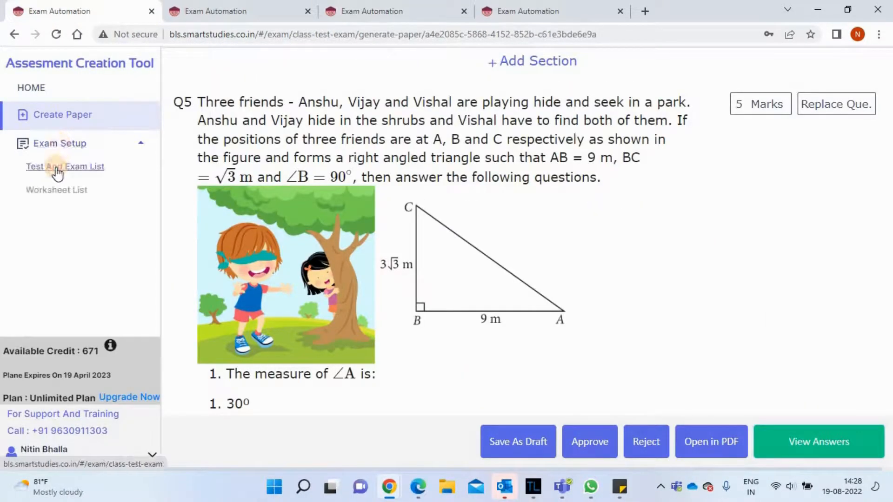
{"action": "left_click", "coordinate": [57, 168]}
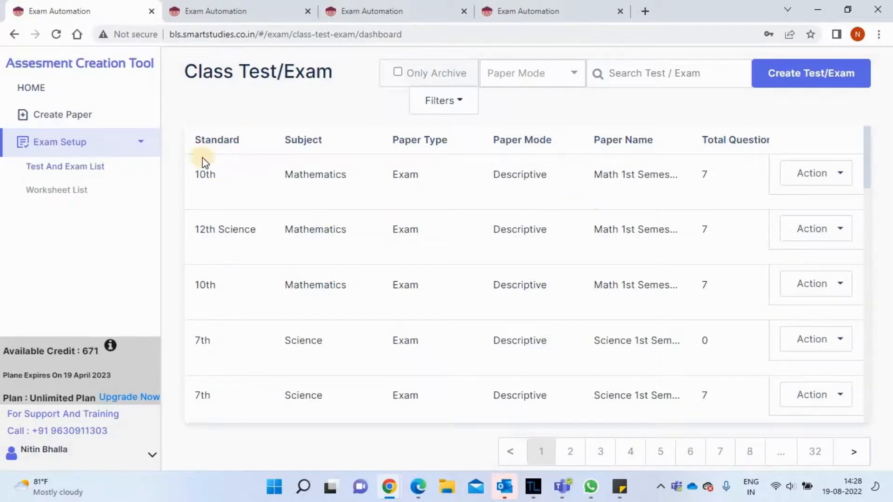
{"action": "double_click", "coordinate": [316, 176]}
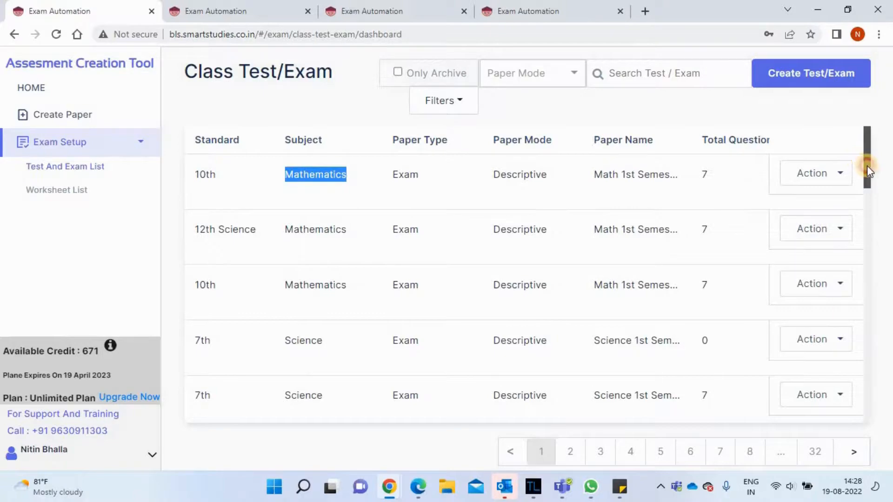
{"action": "left_click_drag", "start_coordinate": [867, 166], "coordinate": [867, 250]}
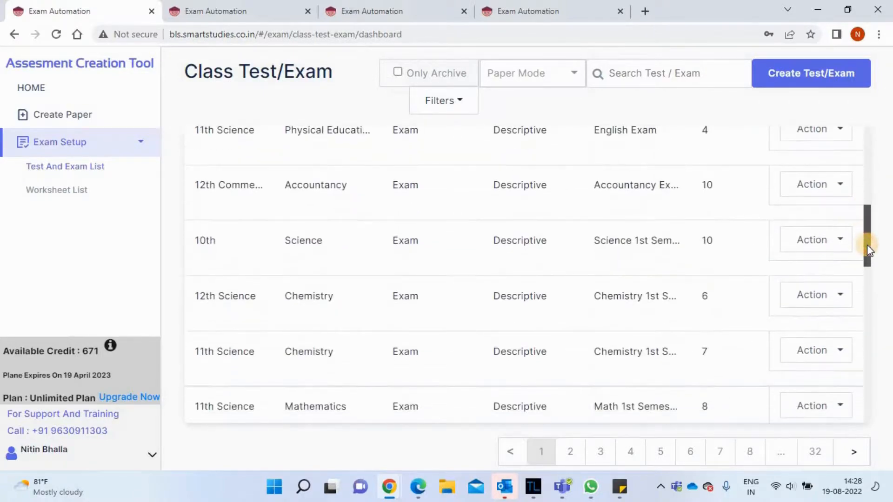
{"action": "left_click", "coordinate": [811, 194]}
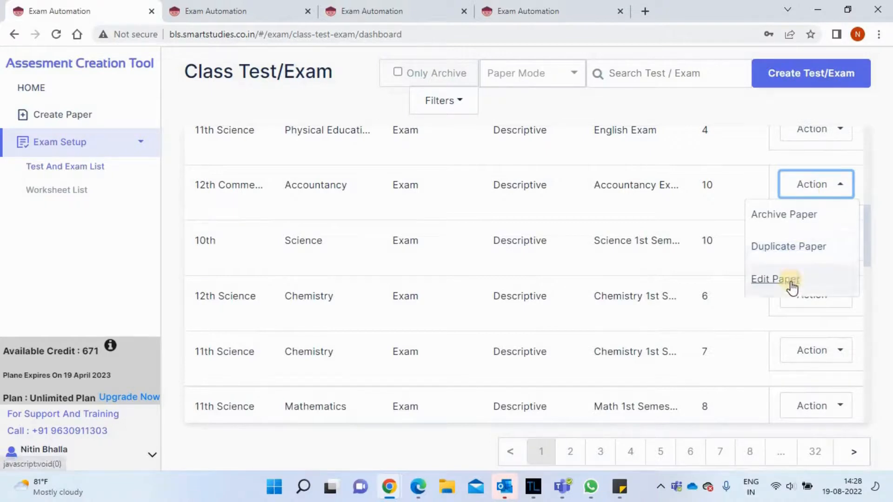
{"action": "left_click", "coordinate": [788, 214]}
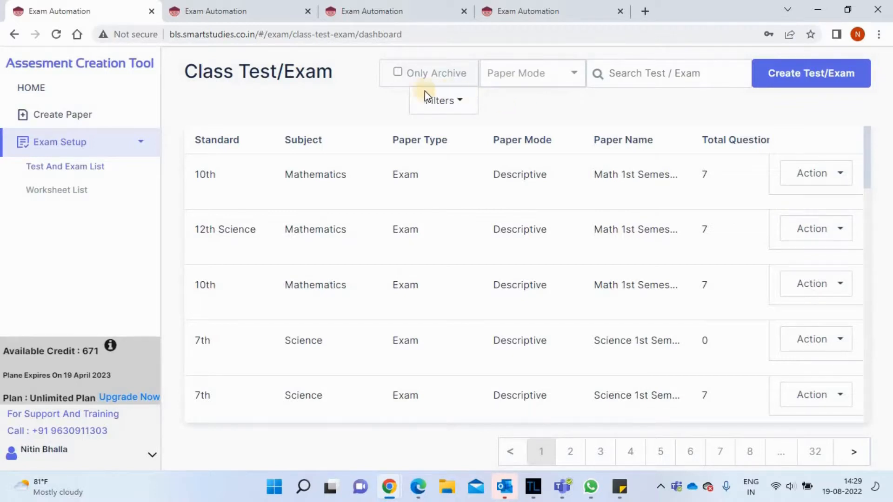
- Show only archived papers, view the actions available for the 10th Mathematics paper, and return to the unfiltered list
{"action": "left_click", "coordinate": [398, 73]}
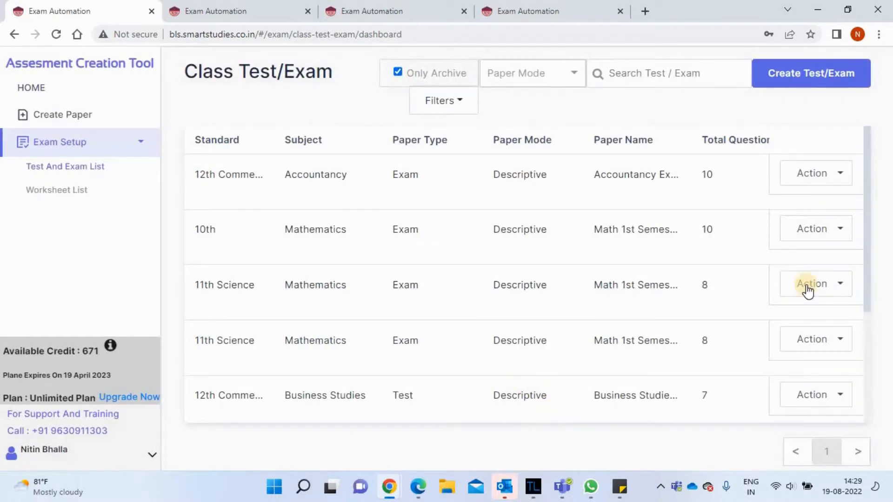
{"action": "left_click", "coordinate": [821, 230]}
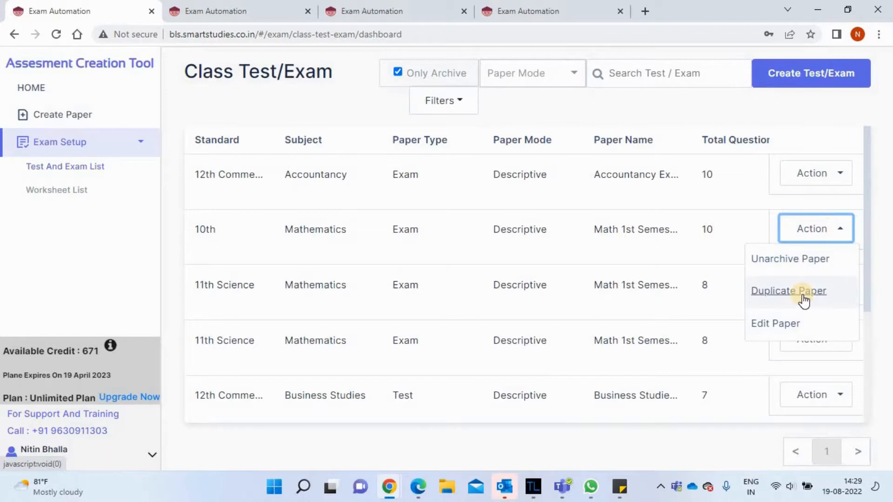
{"action": "left_click", "coordinate": [399, 72]}
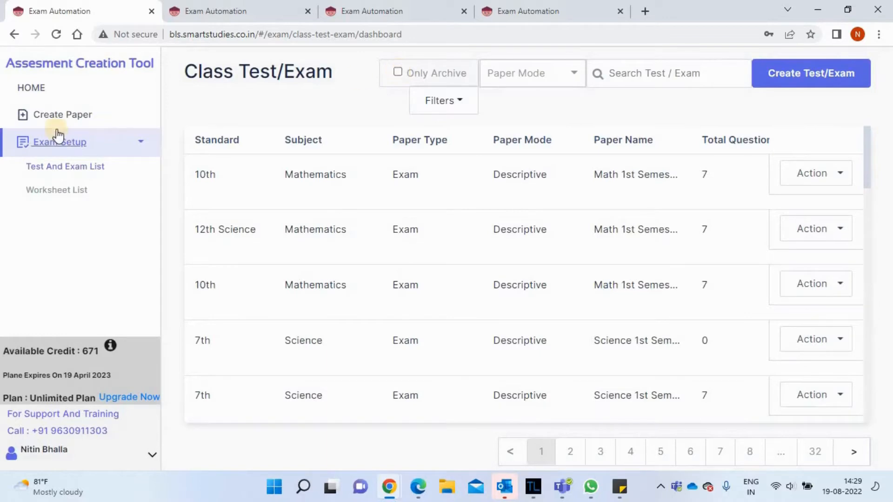
- Start creating a paper, view the Worksheet details form, and switch back to the Exam/Test form
{"action": "left_click", "coordinate": [65, 117]}
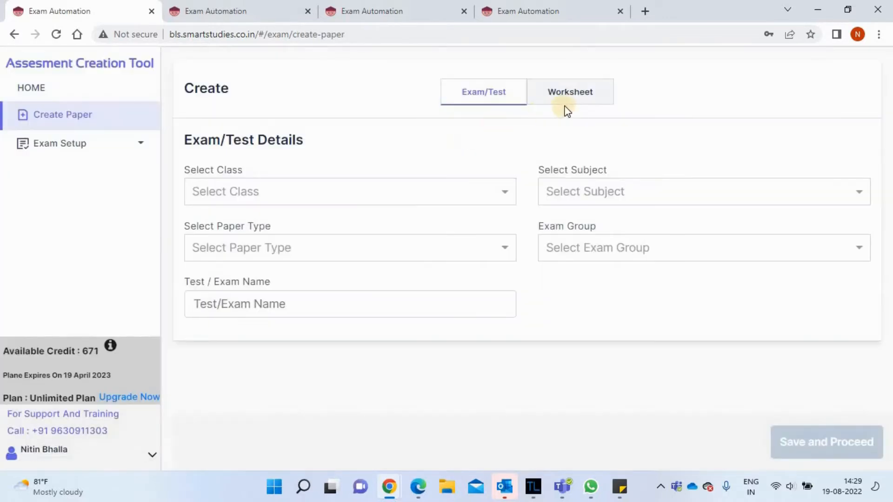
{"action": "left_click", "coordinate": [571, 98]}
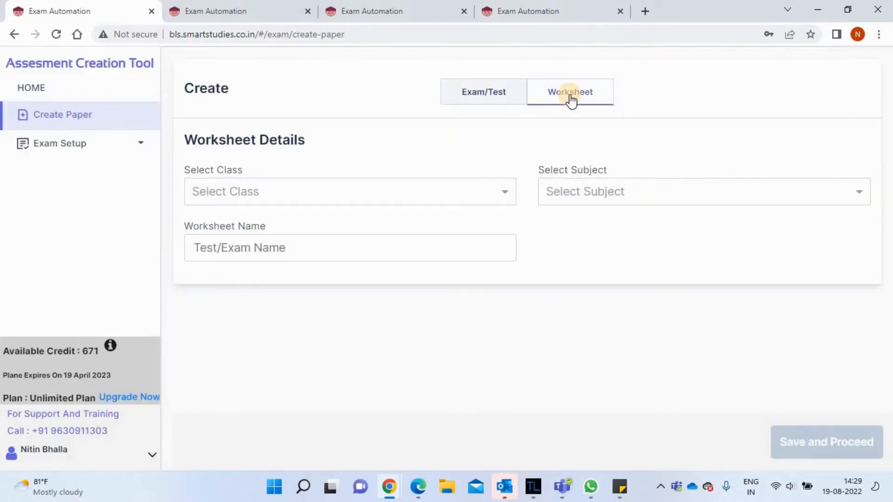
{"action": "left_click", "coordinate": [266, 11]}
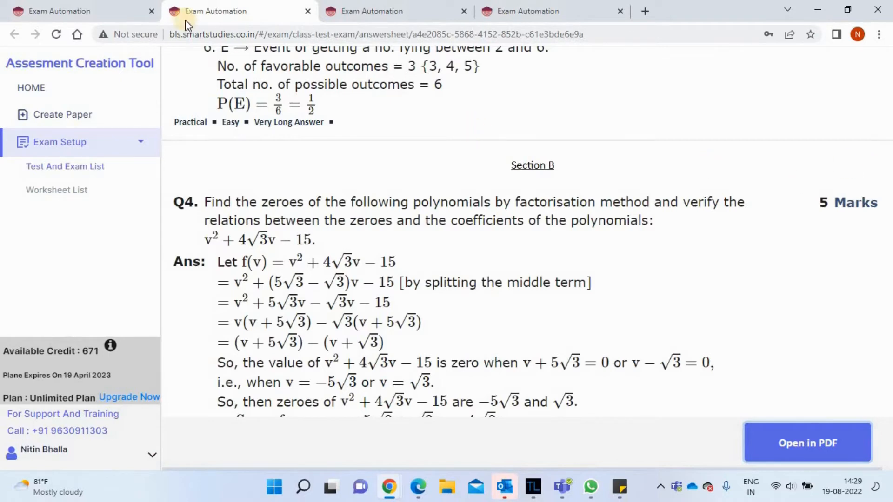
{"action": "left_click", "coordinate": [85, 5]}
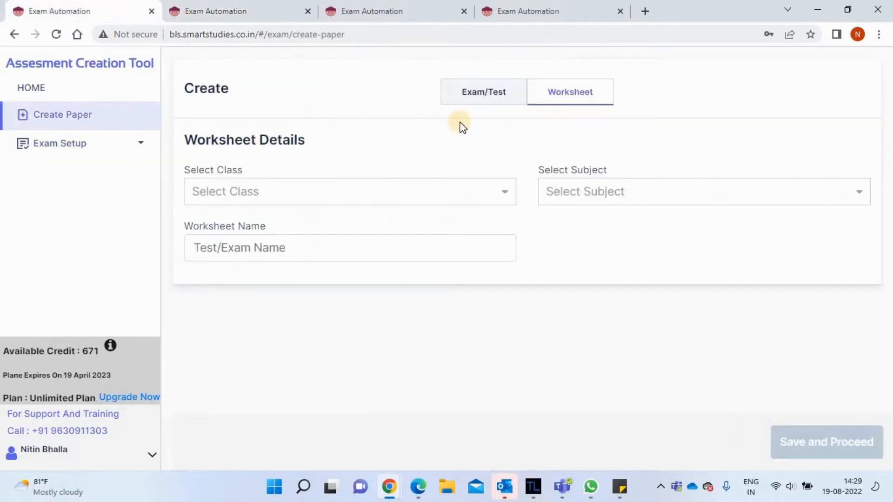
{"action": "left_click", "coordinate": [496, 96]}
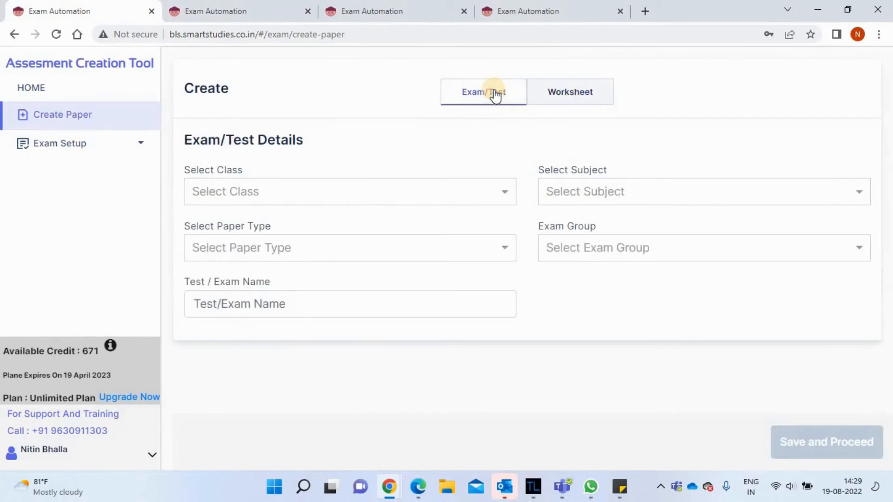